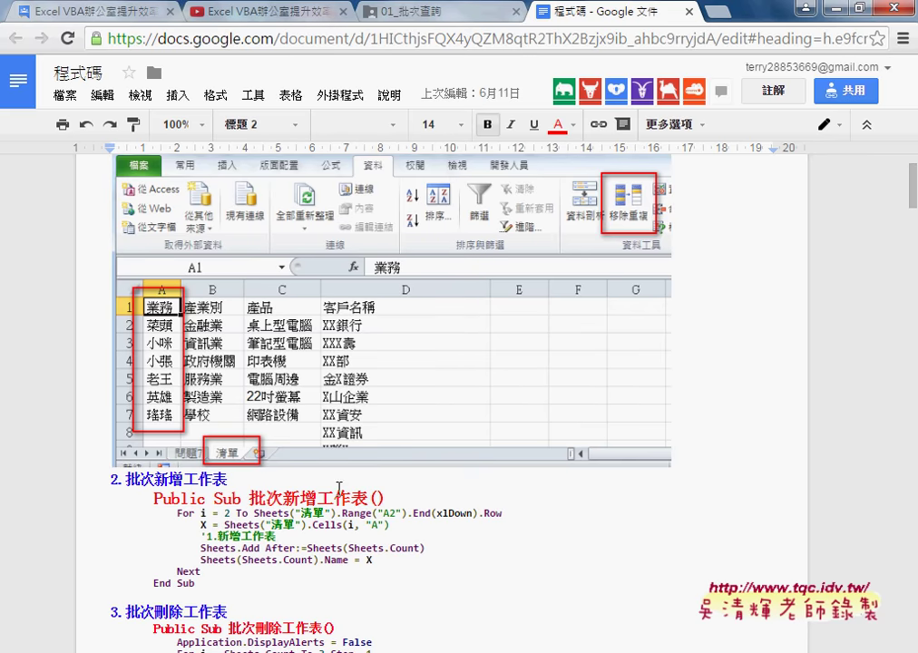
Review the 批次新增工作表 and 批次刪除工作表 macro code in the Google Docs notes
scroll(281, 513, down, 3)
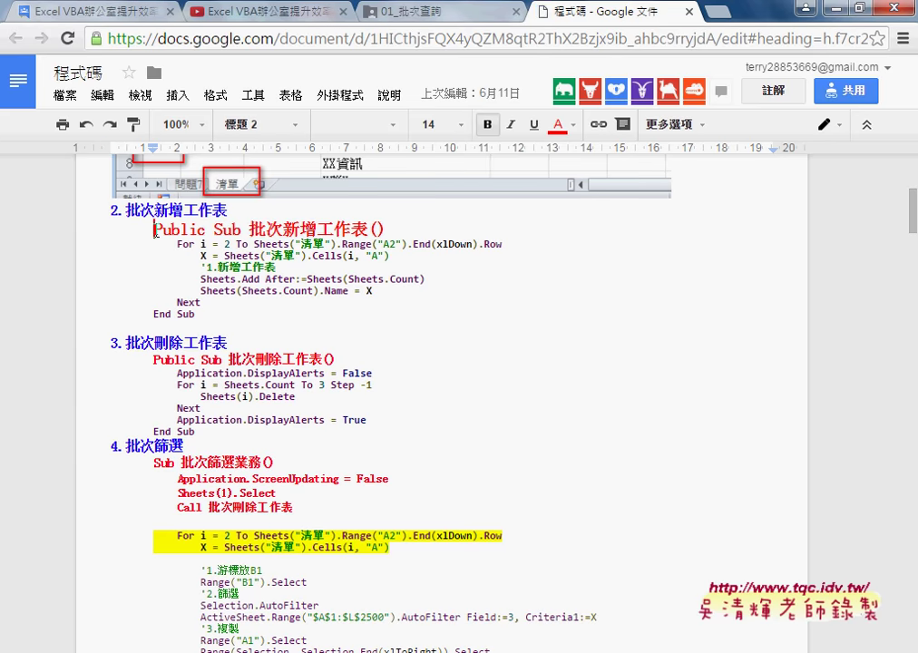
drag(154, 231, 336, 315)
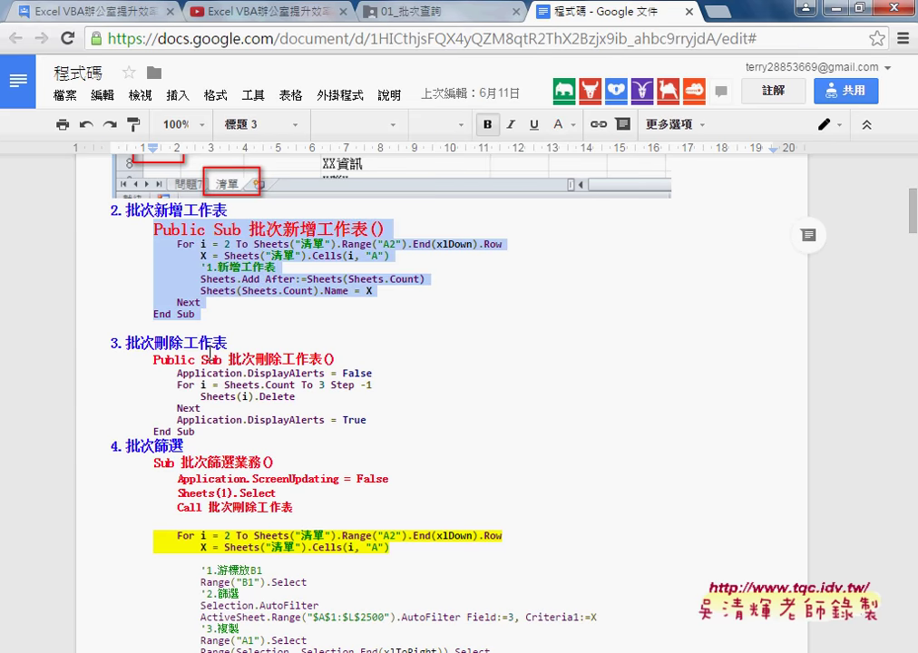
click(135, 348)
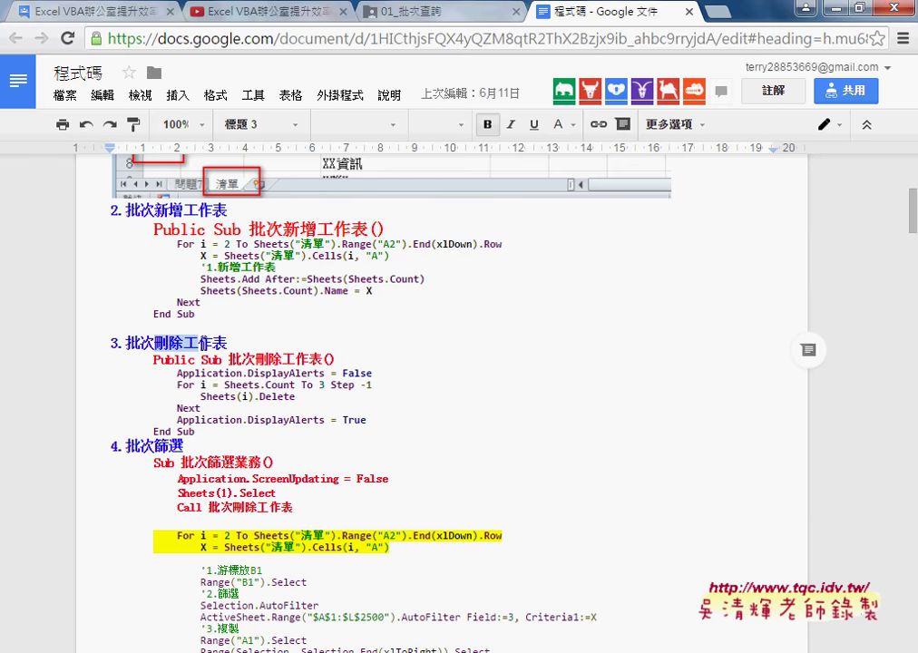
click(156, 360)
key(shift+Down)
key(shift+Down)
key(shift+Down)
key(shift+Down)
key(shift+Down)
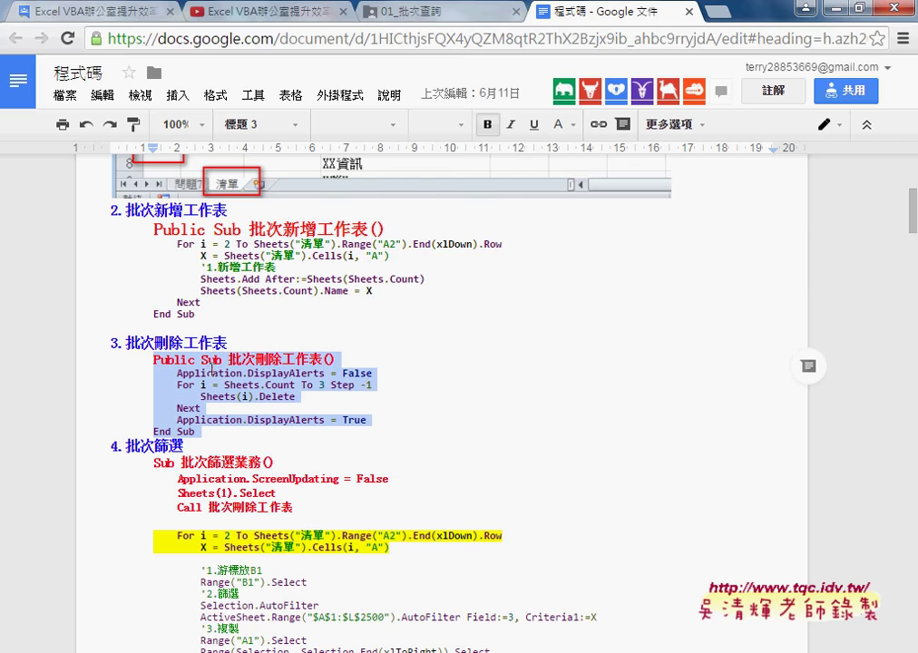
Look over the 4.批次篩選 filter section and its For loop, then return to Excel
scroll(212, 372, down, 1)
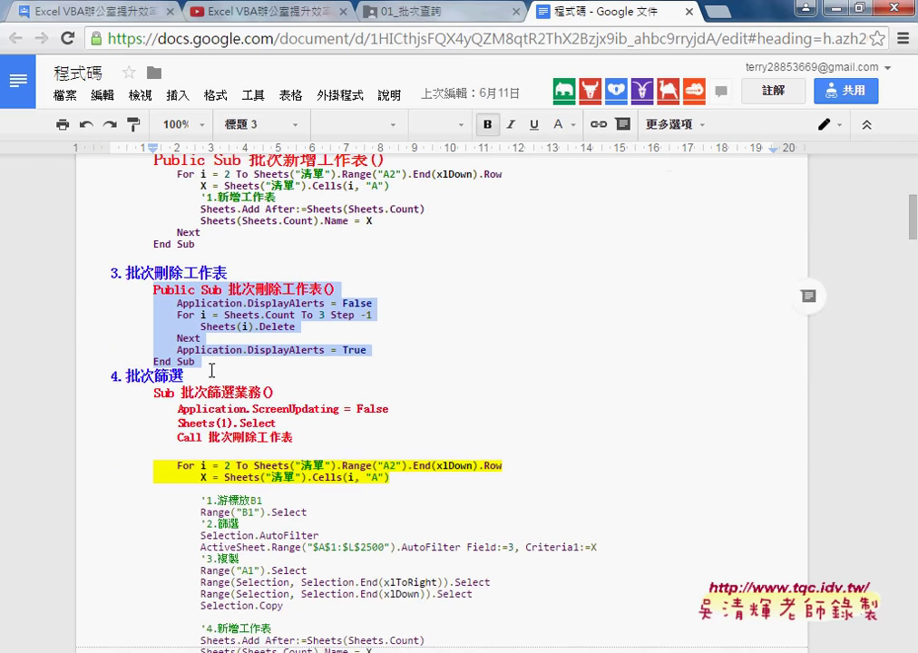
scroll(211, 372, down, 1)
scroll(211, 372, down, 1)
drag(160, 182, 185, 178)
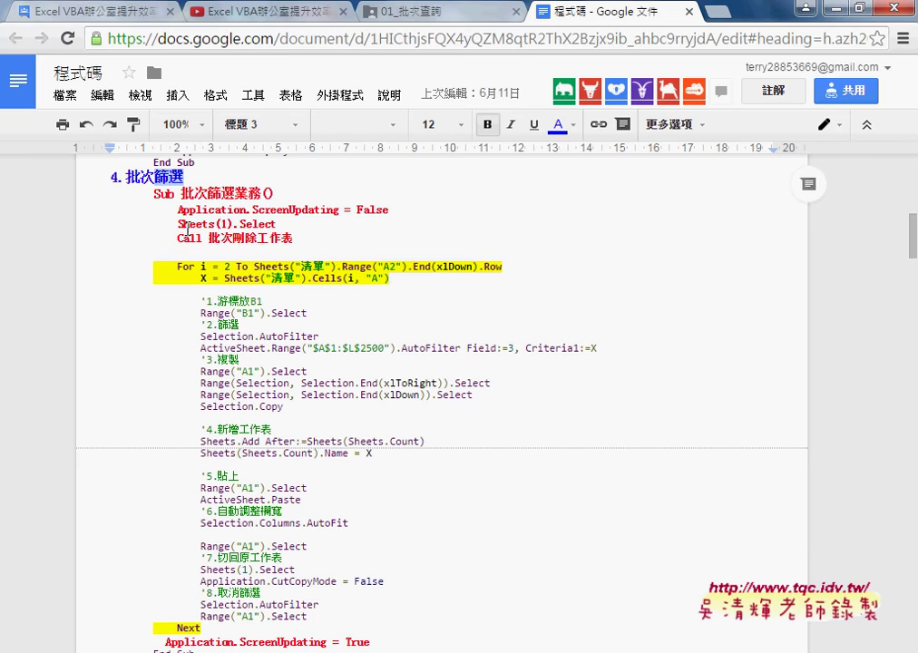
double_click(180, 266)
scroll(305, 257, up, 3)
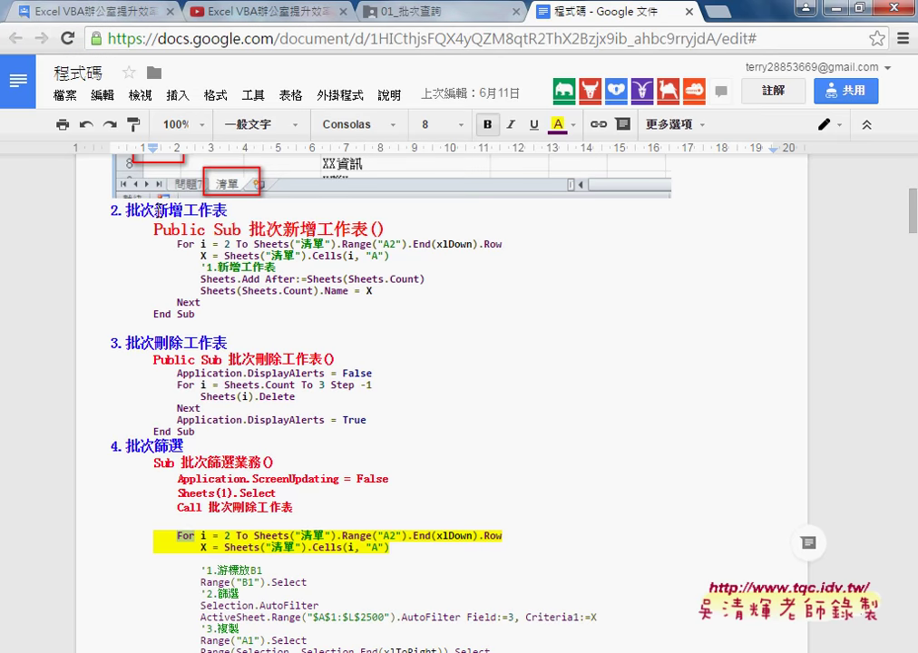
click(195, 227)
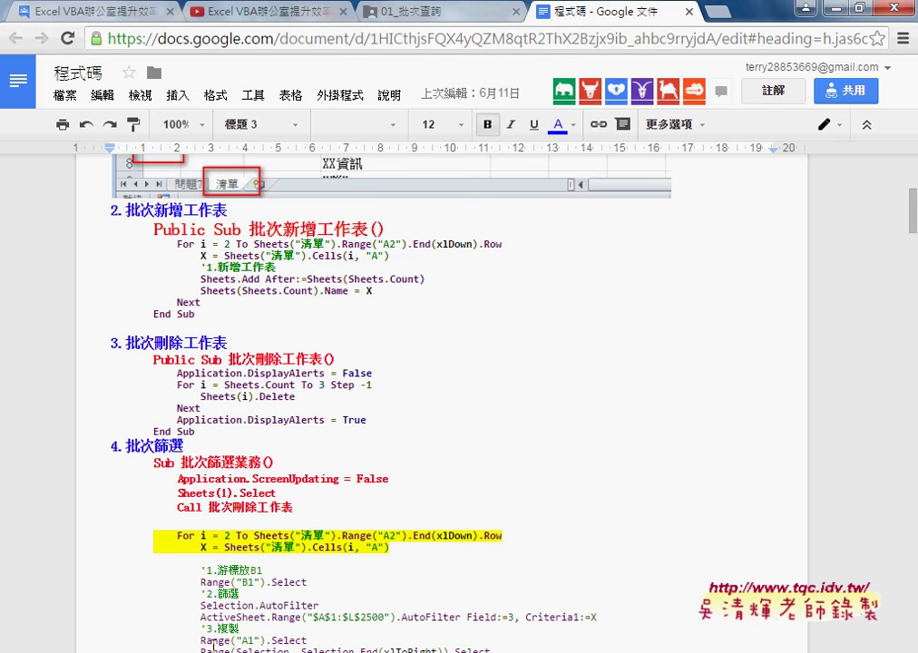
key(alt+Tab)
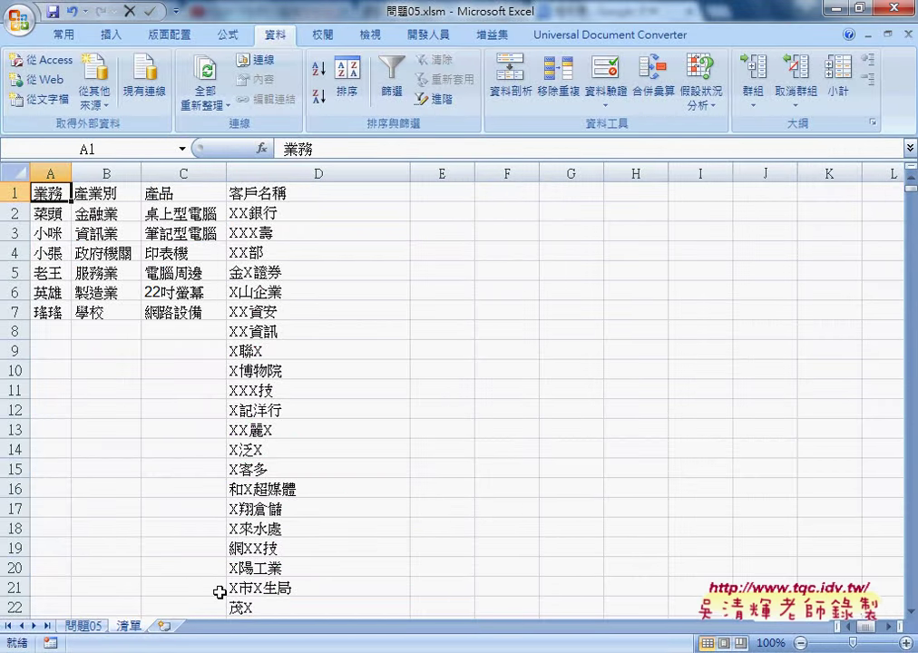
Check the salesperson names in A2–A4 on 清單, then show the 問題05 sheet with developer commands
click(53, 211)
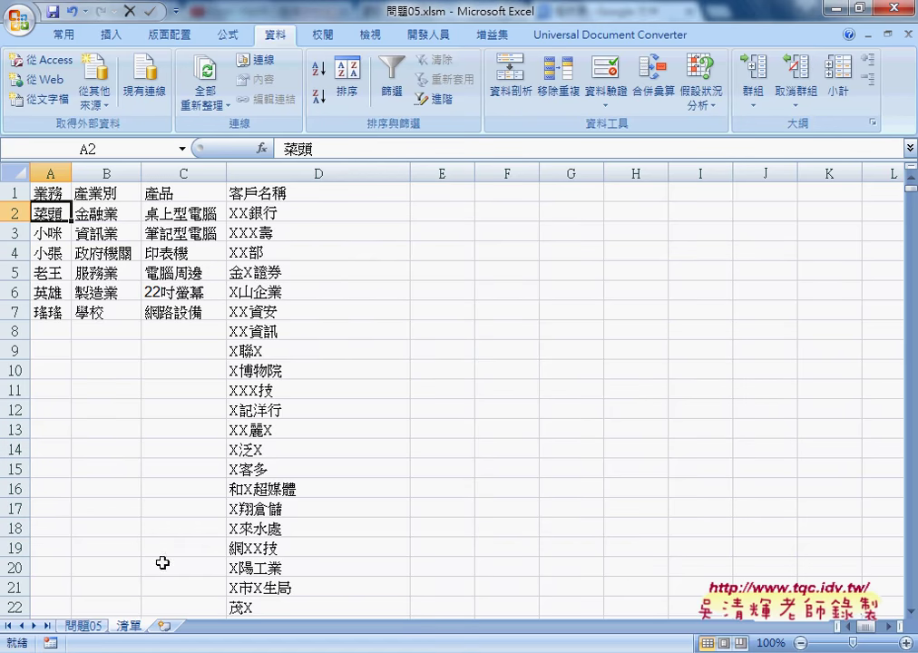
click(51, 232)
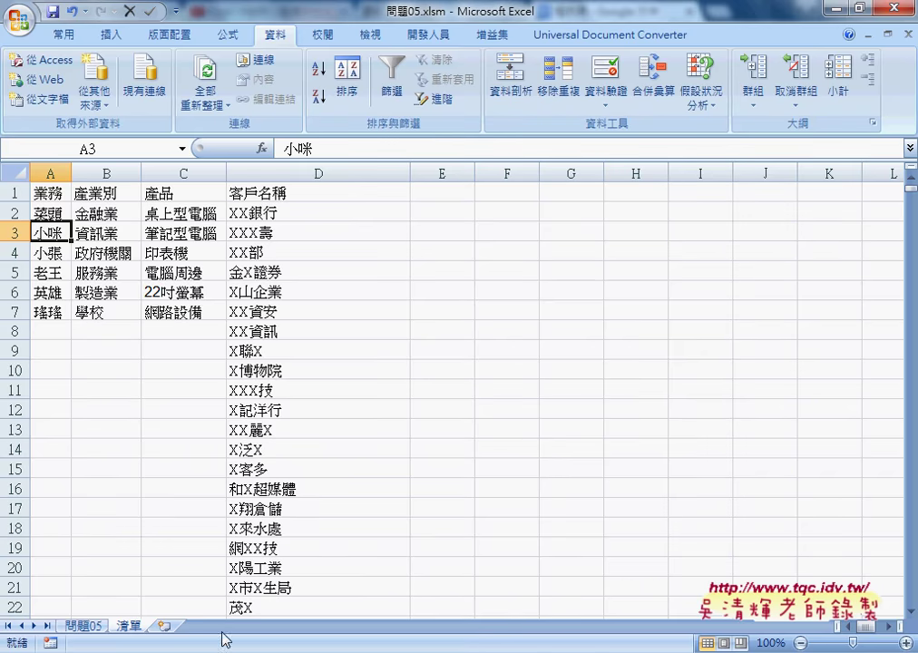
click(54, 253)
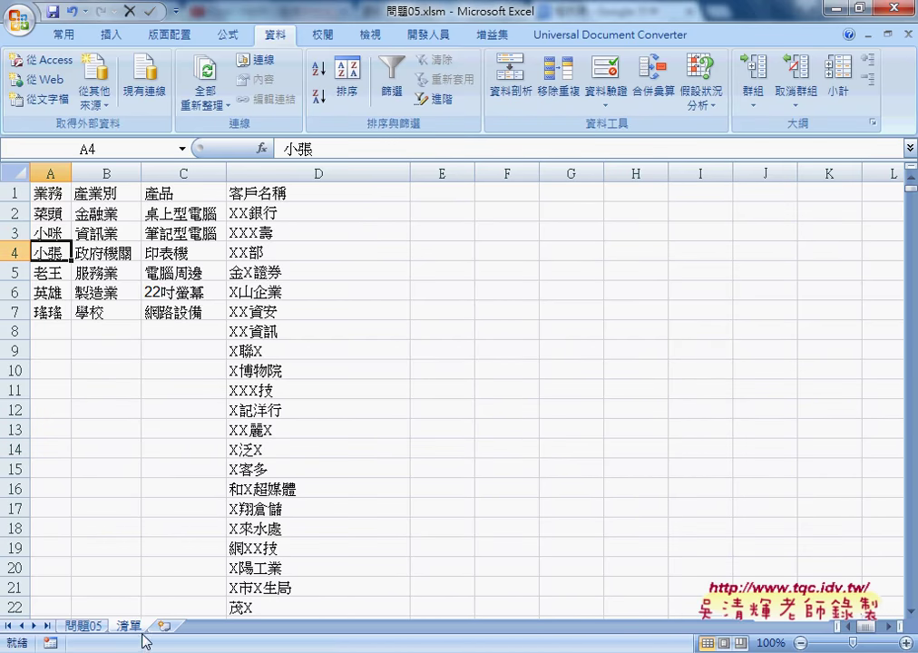
click(90, 630)
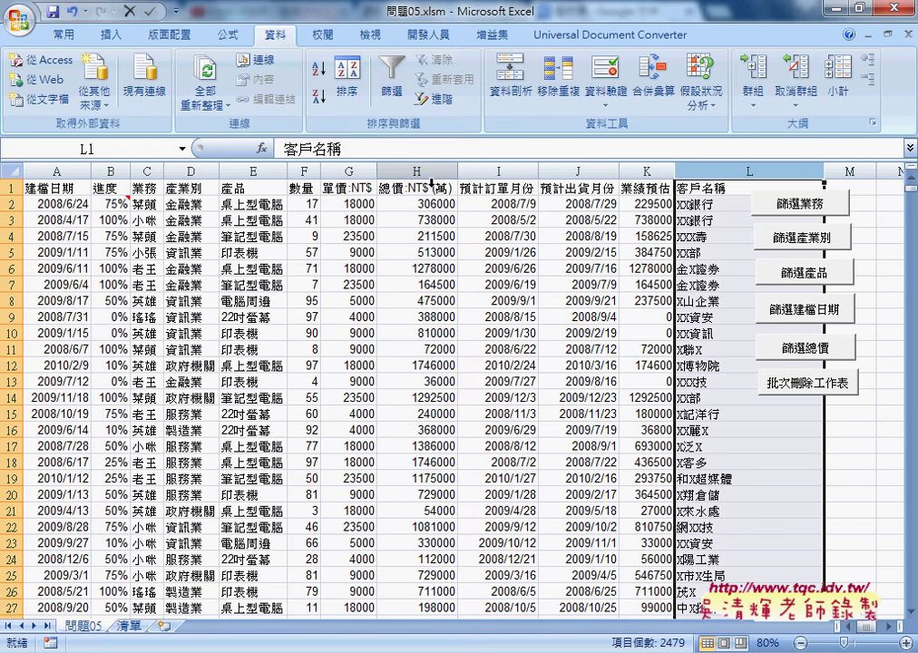
click(428, 36)
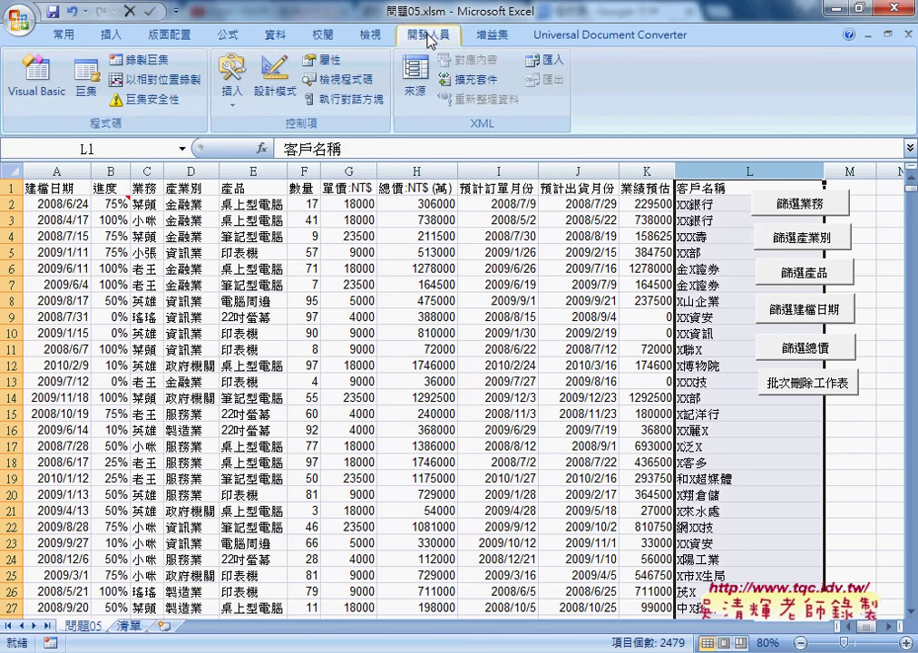
Open the Visual Basic editor, widen Project Explorer, and view the Module1 and Module2 code
click(57, 109)
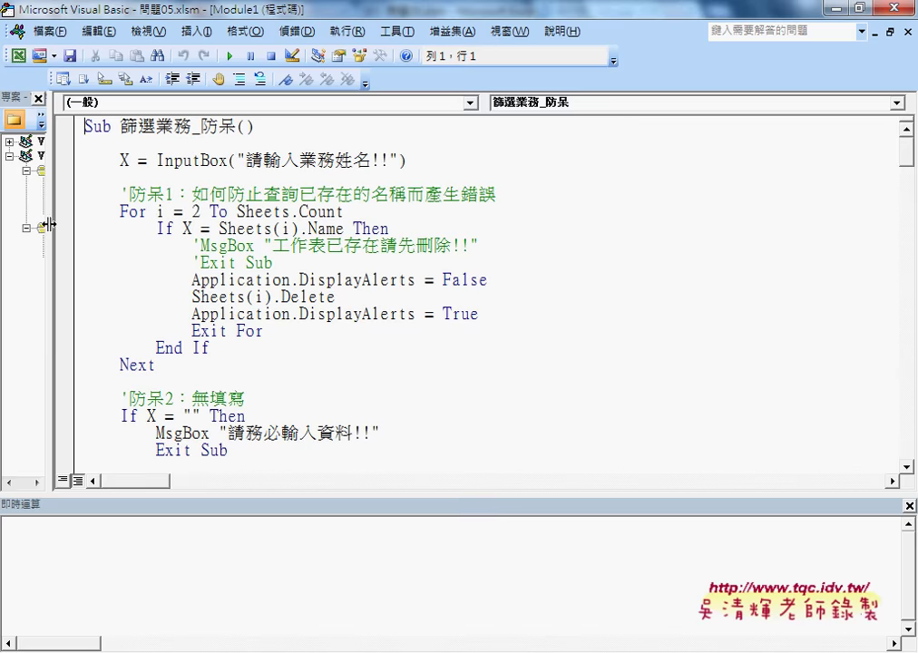
drag(49, 229, 196, 241)
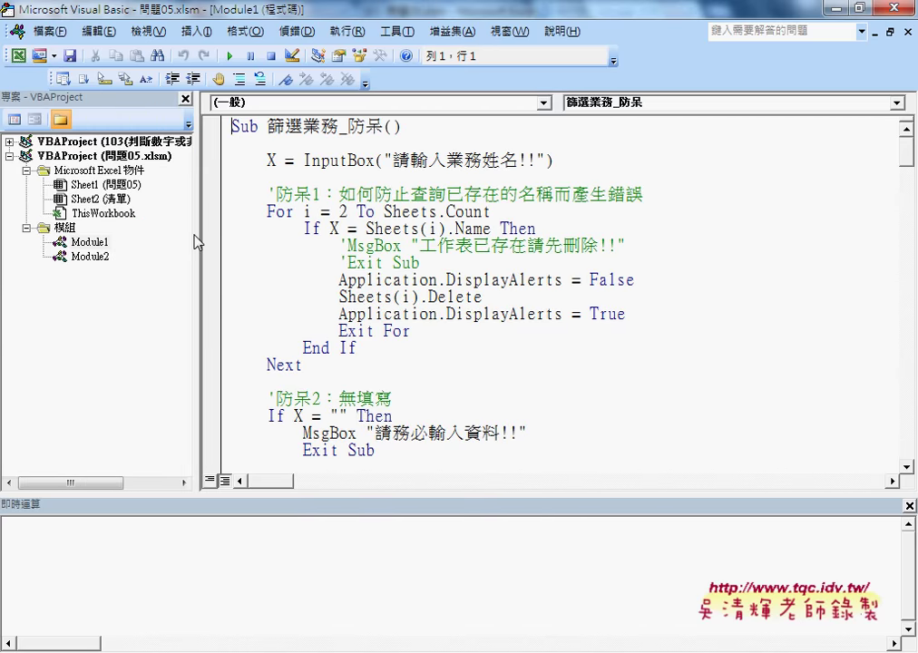
double_click(93, 244)
double_click(80, 259)
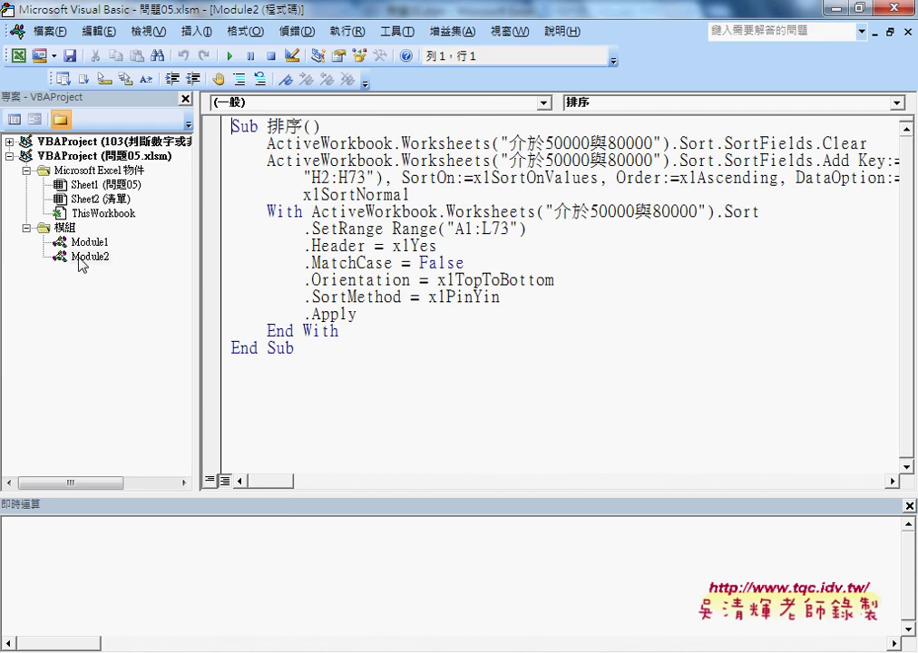
Insert a new empty Module3 under ThisWorkbook, close the Immediate window, and open Module3
right_click(78, 213)
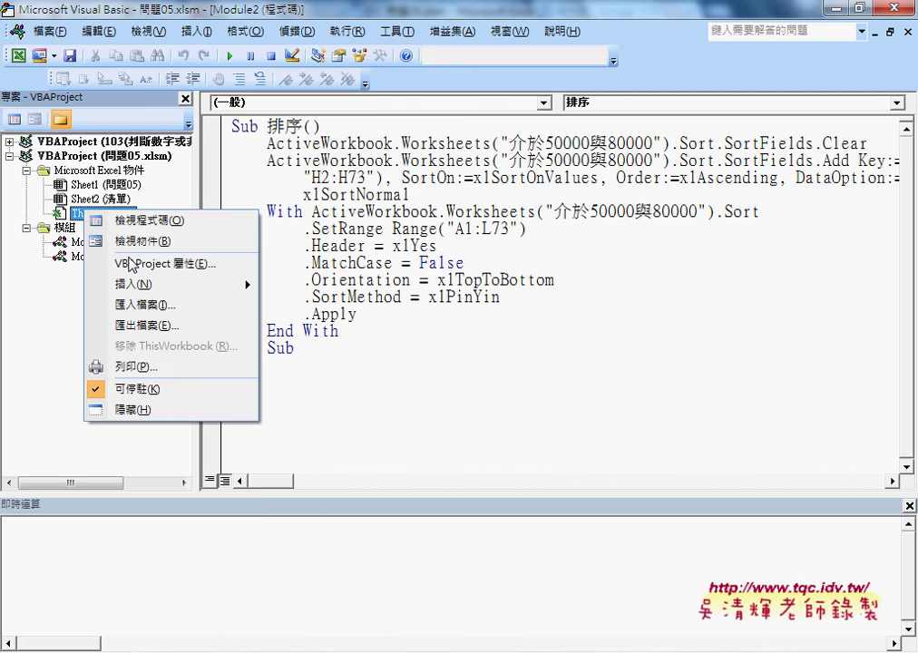
mouse_move(123, 284)
click(258, 306)
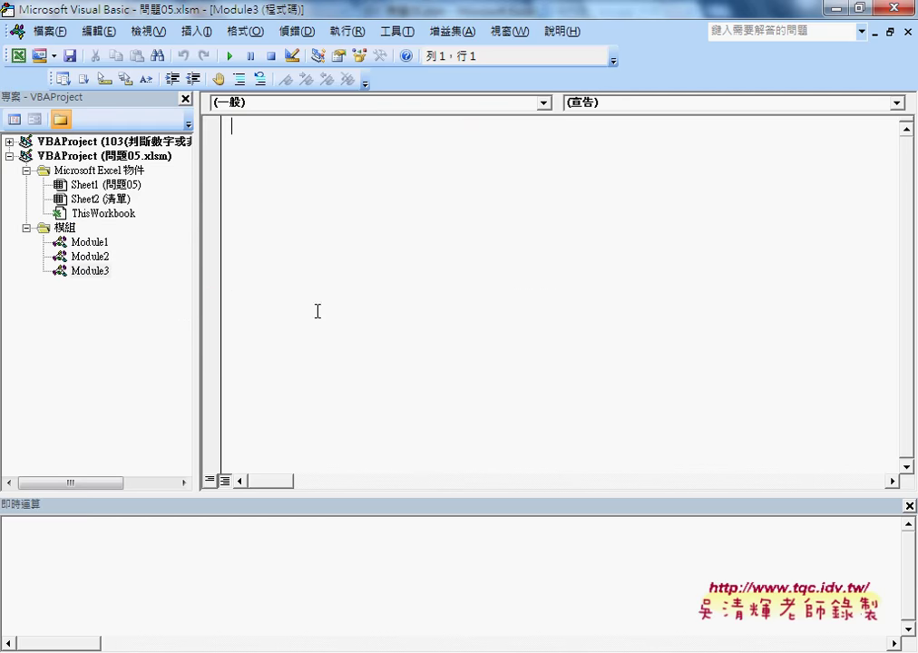
click(96, 272)
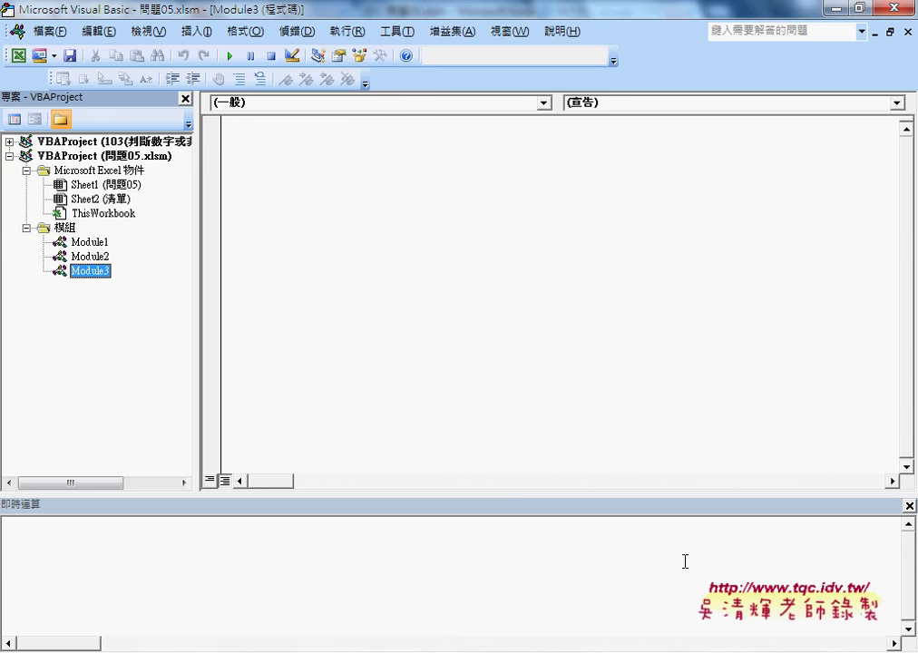
click(910, 505)
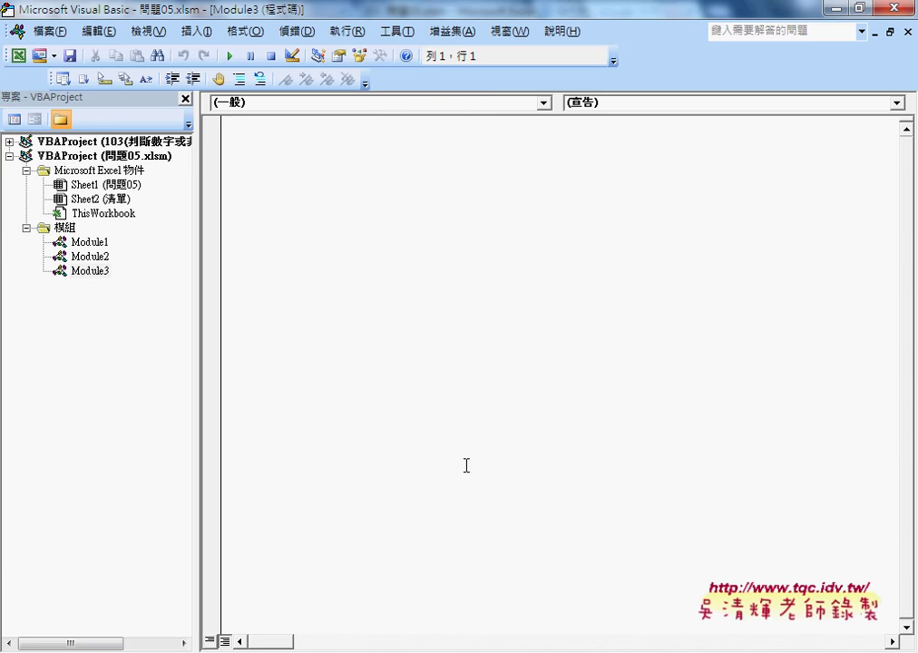
double_click(90, 271)
click(299, 562)
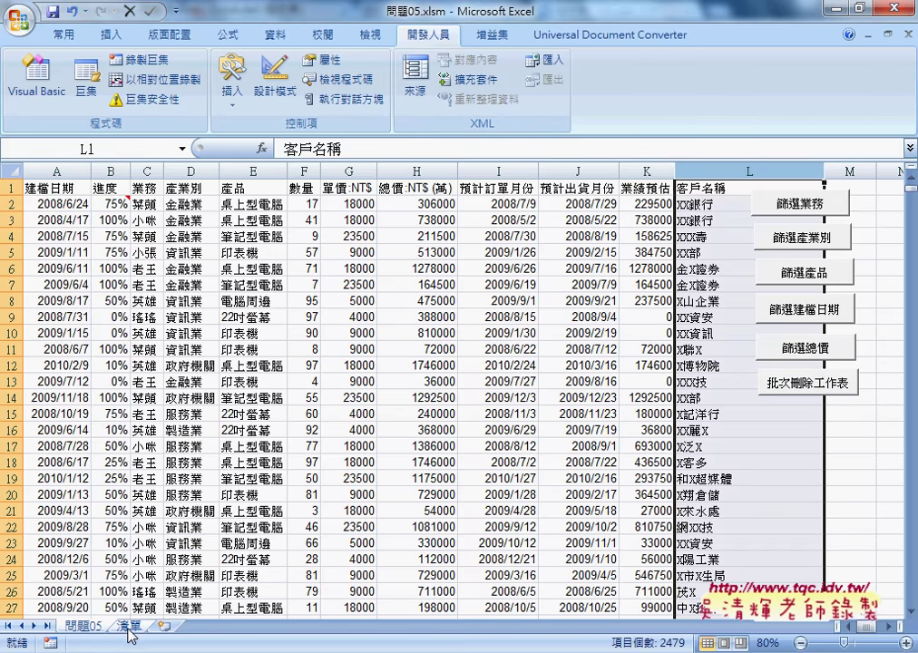
click(128, 625)
click(48, 213)
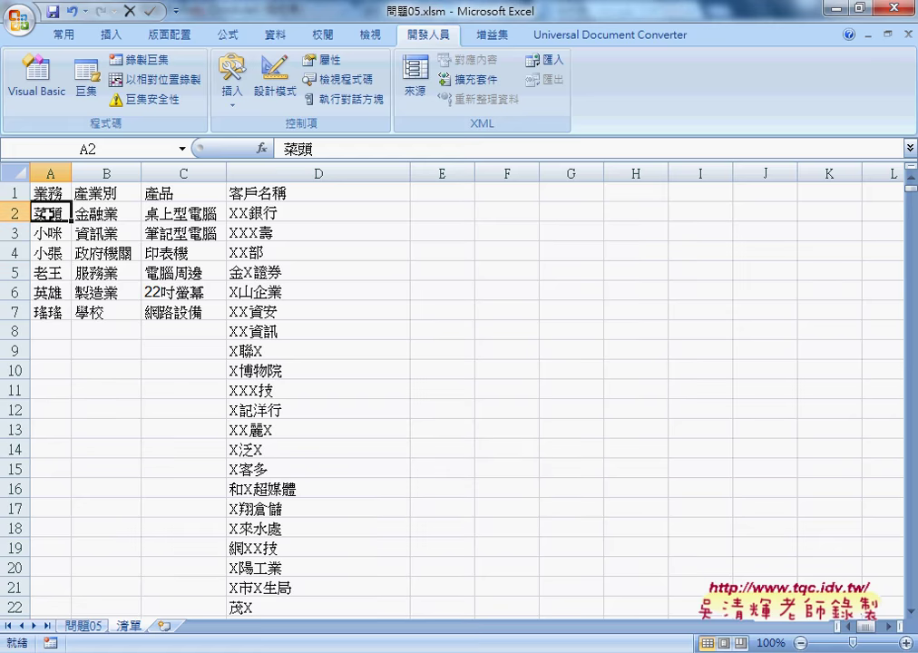
click(52, 232)
click(47, 253)
click(47, 272)
click(47, 292)
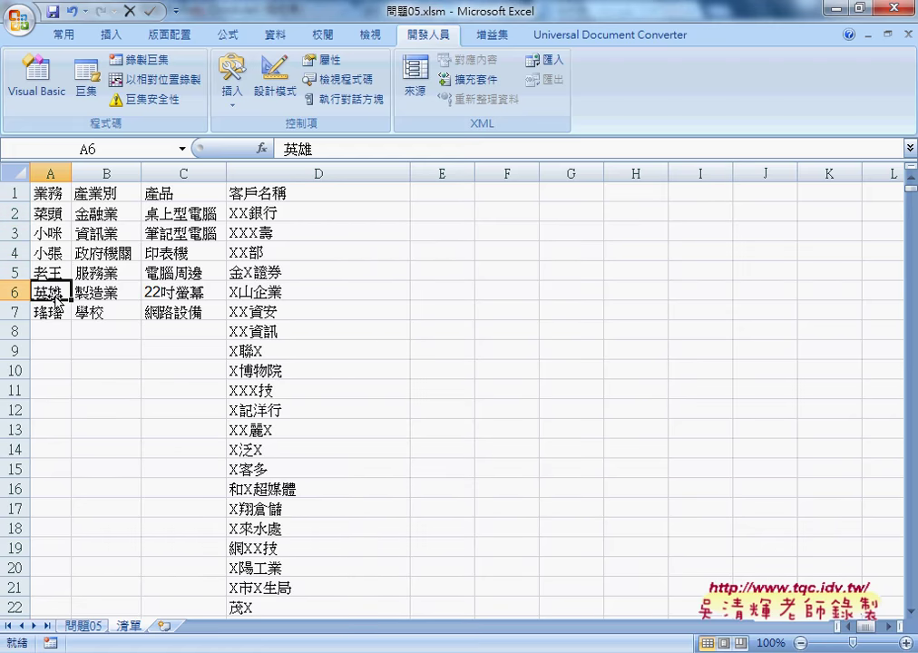
click(64, 312)
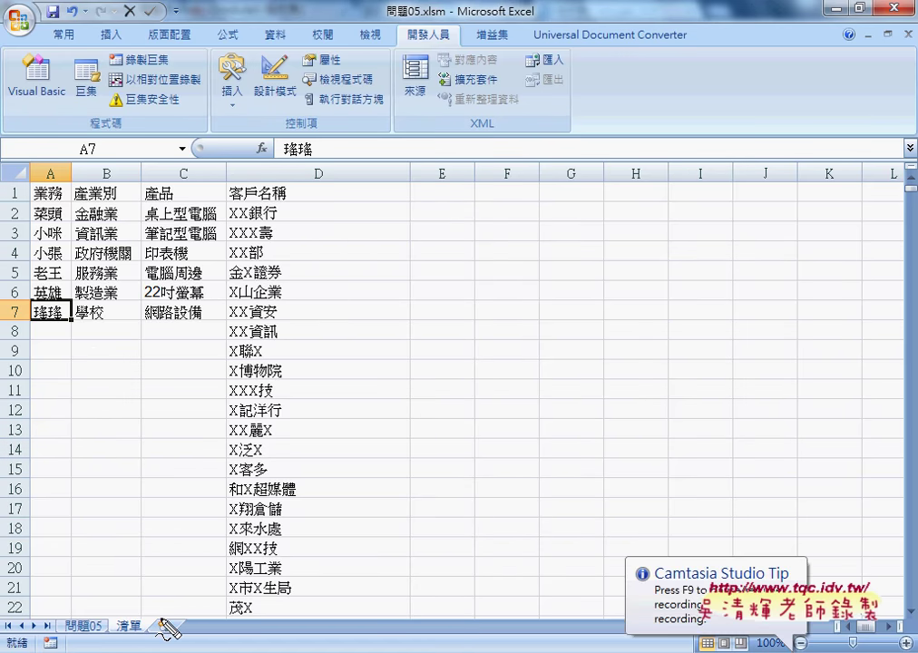
drag(142, 640, 145, 635)
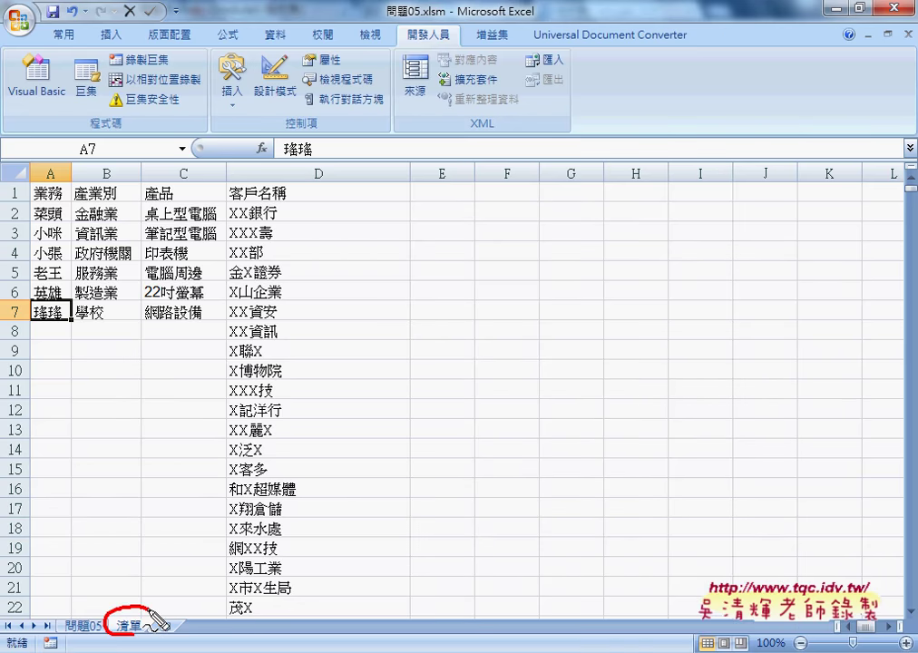
mouse_move(56, 216)
mouse_down()
mouse_move(36, 222)
mouse_move(60, 214)
mouse_move(56, 248)
mouse_up()
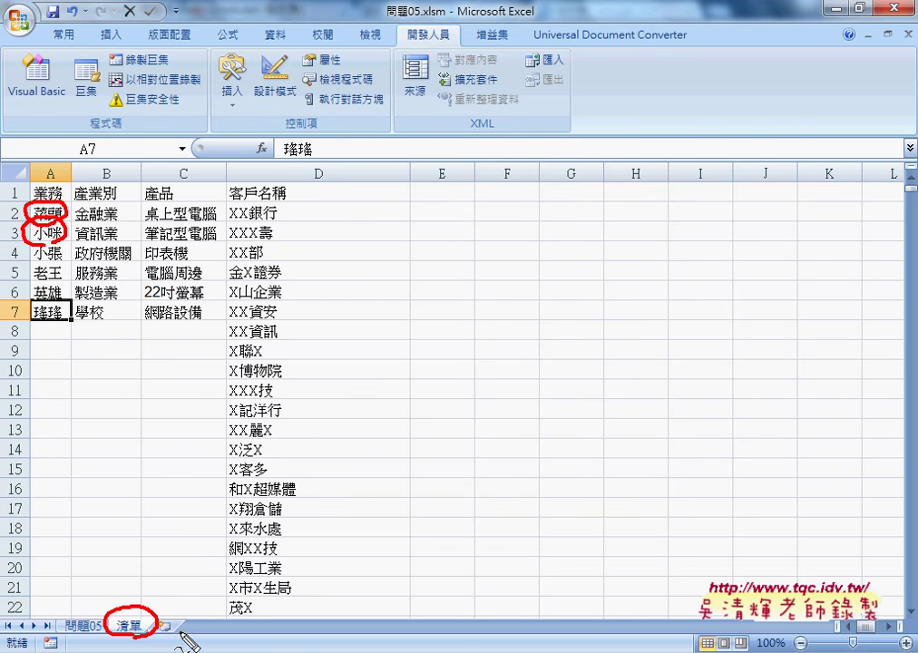
drag(179, 635, 194, 634)
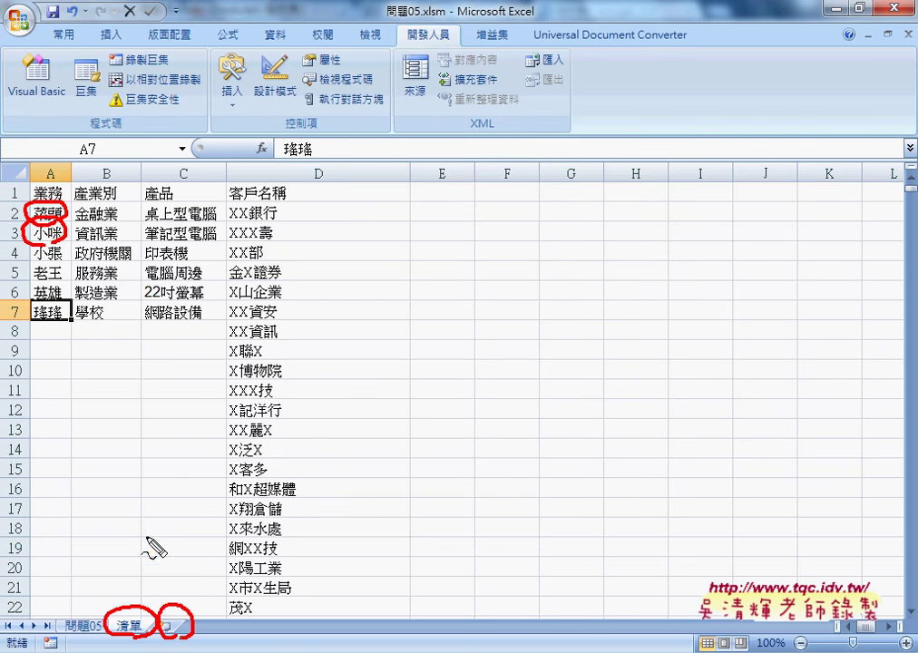
mouse_move(145, 533)
mouse_down()
mouse_move(168, 605)
mouse_move(182, 571)
mouse_up()
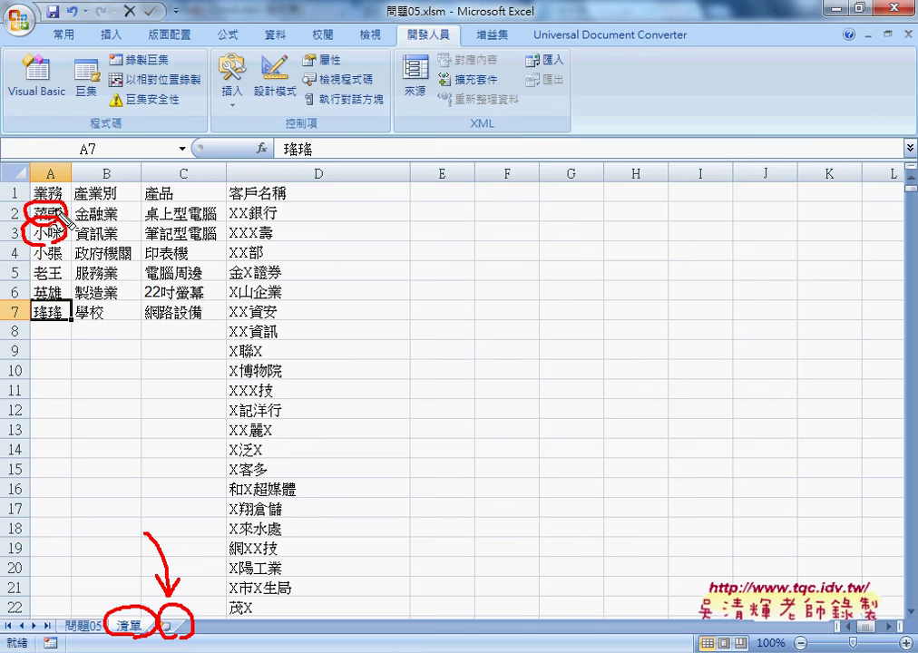
drag(55, 220, 79, 233)
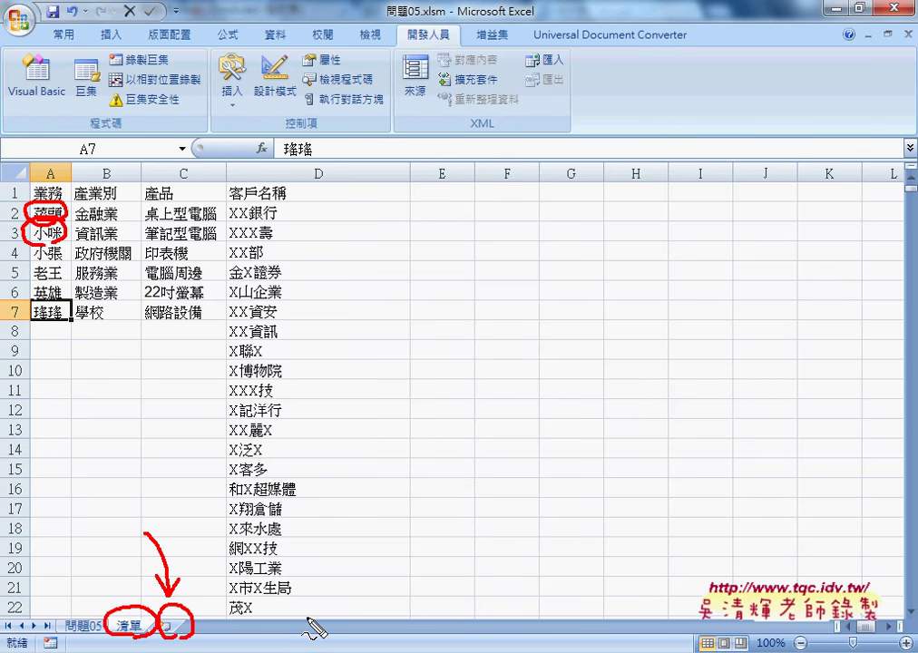
key(Escape)
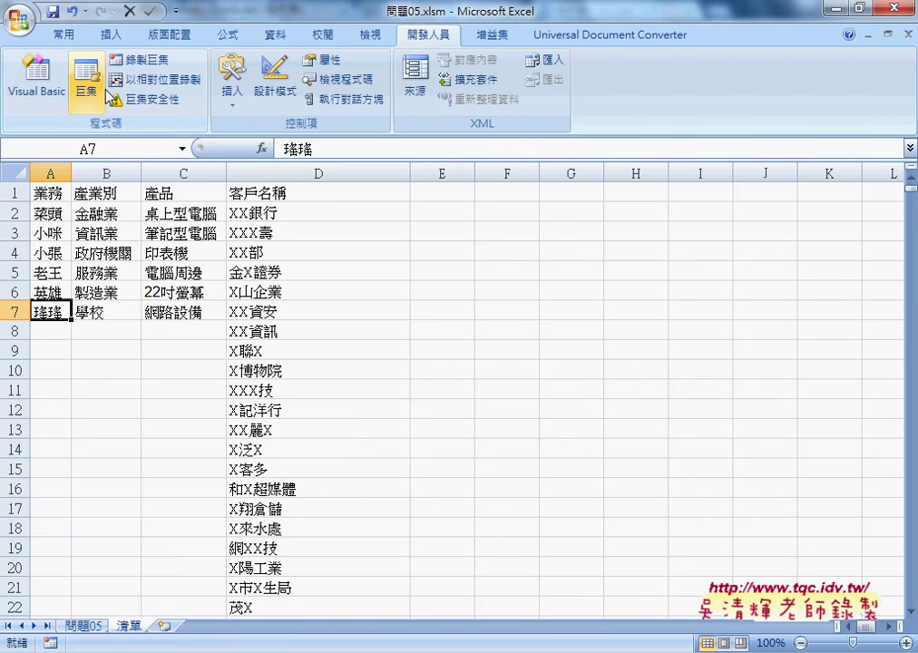
Copy the 批次新增工作表 macro from the Google Docs notes and paste it into Module3
click(37, 78)
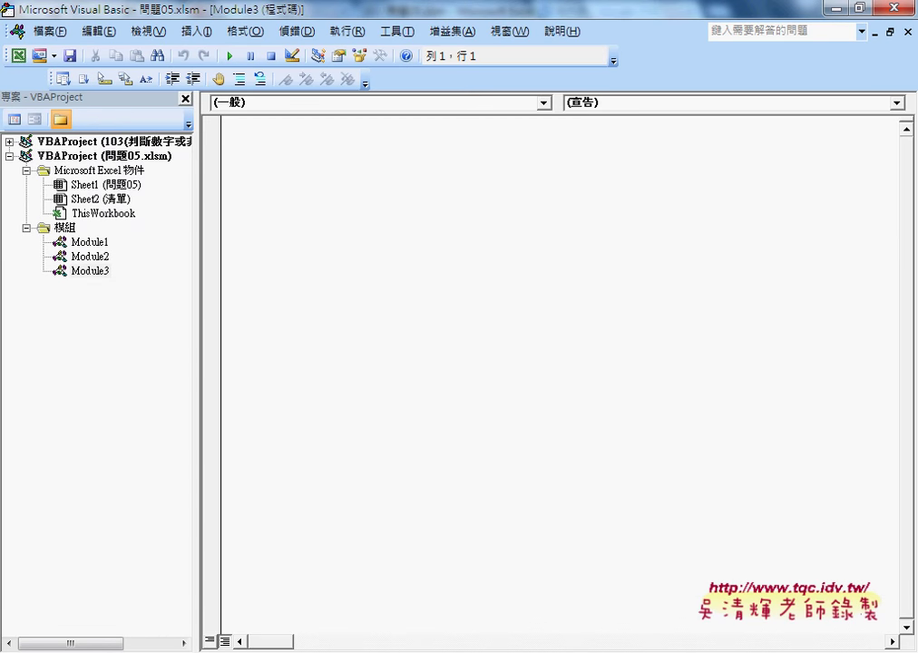
click(309, 594)
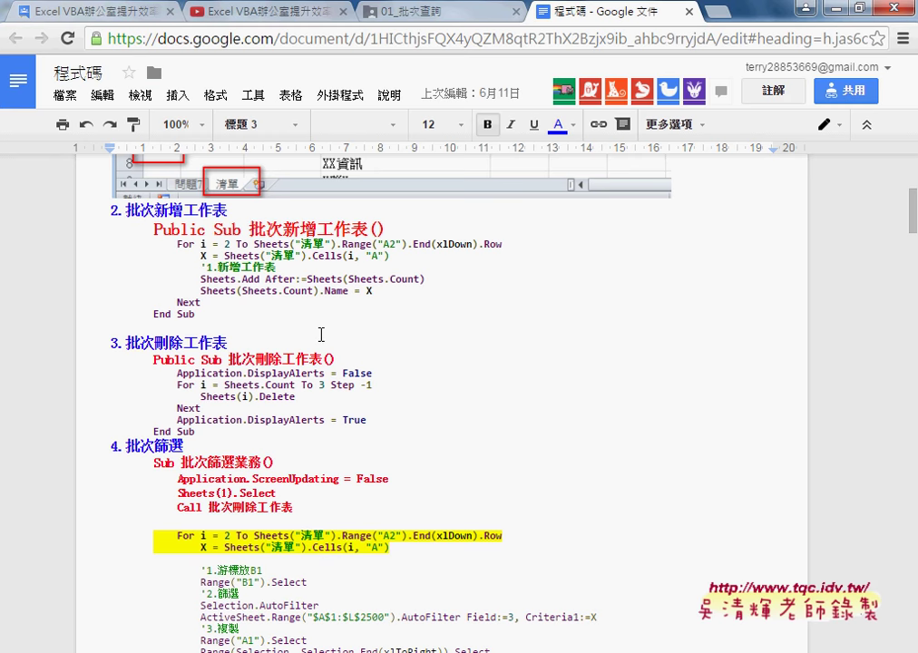
drag(207, 315, 302, 221)
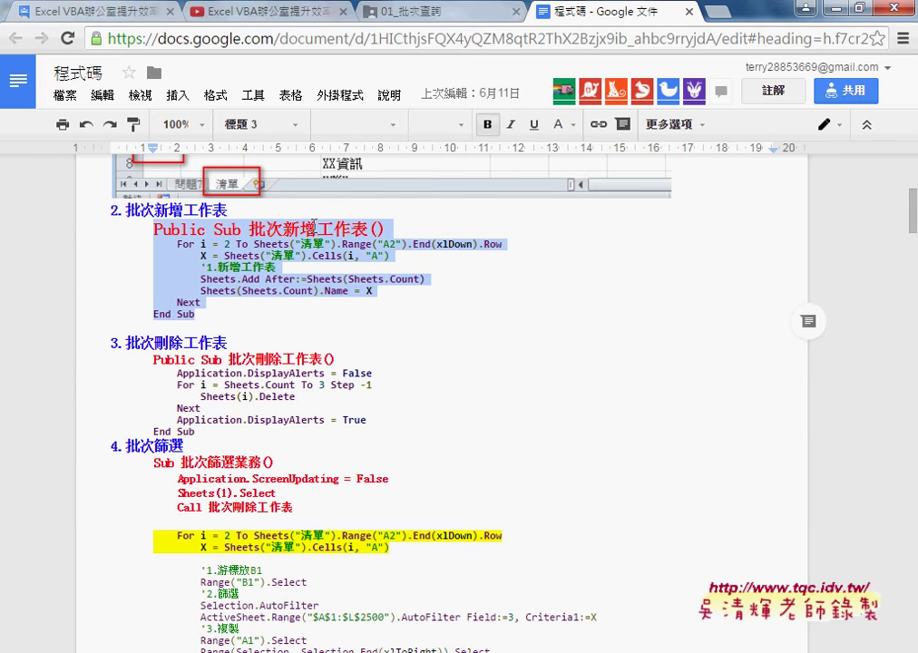
key(ctrl+c)
key(alt+Tab)
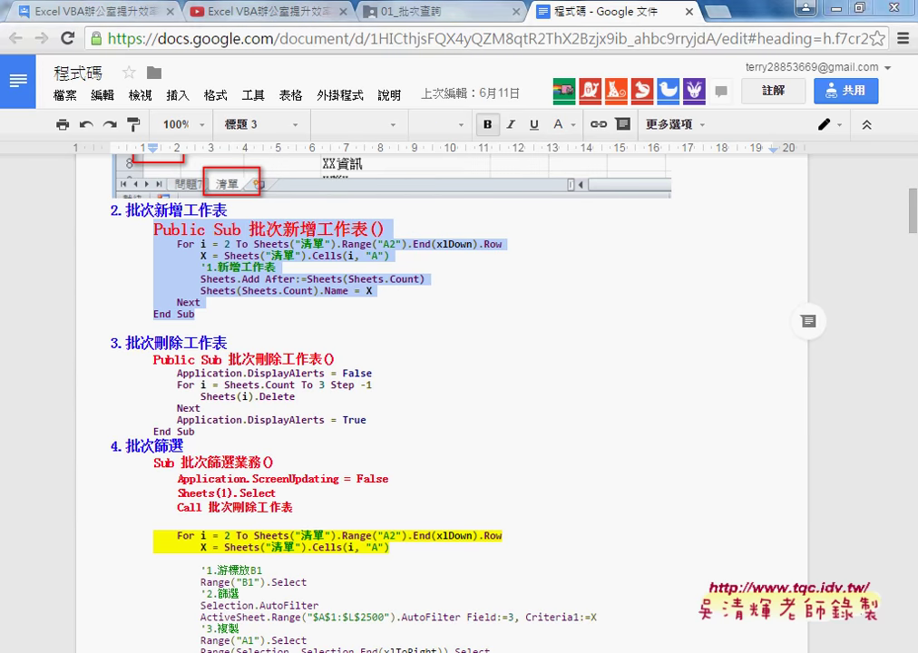
right_click(319, 204)
click(340, 262)
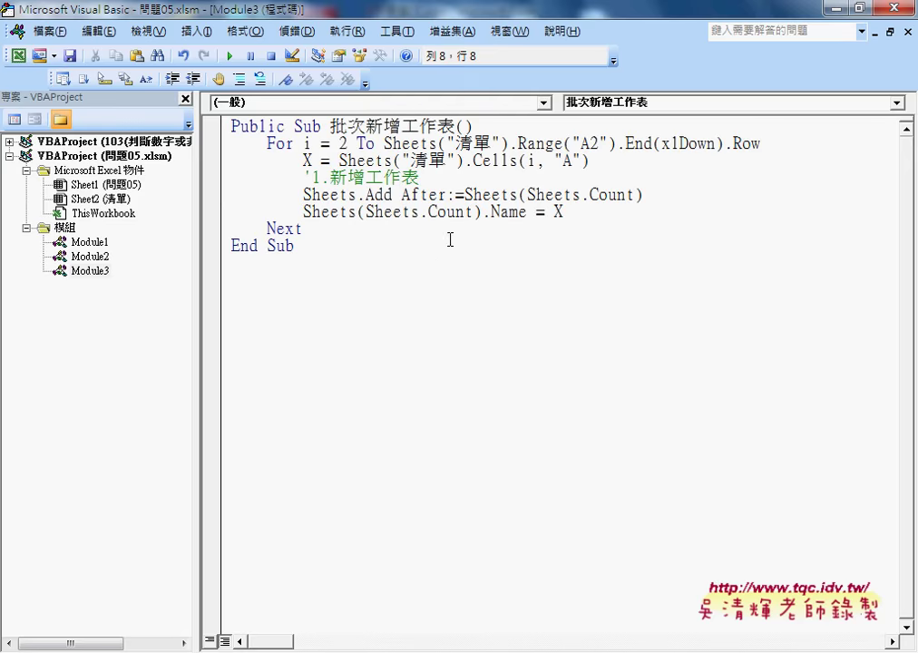
Make the VBA editor a smaller floating window with a narrow project pane and wider code area
double_click(369, 7)
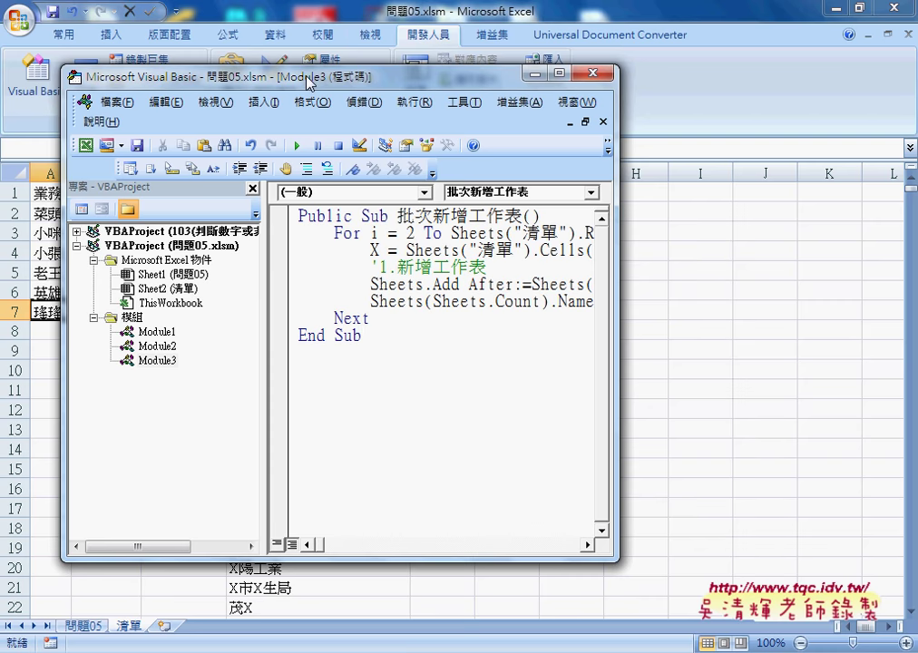
drag(295, 28, 497, 49)
drag(363, 156, 301, 155)
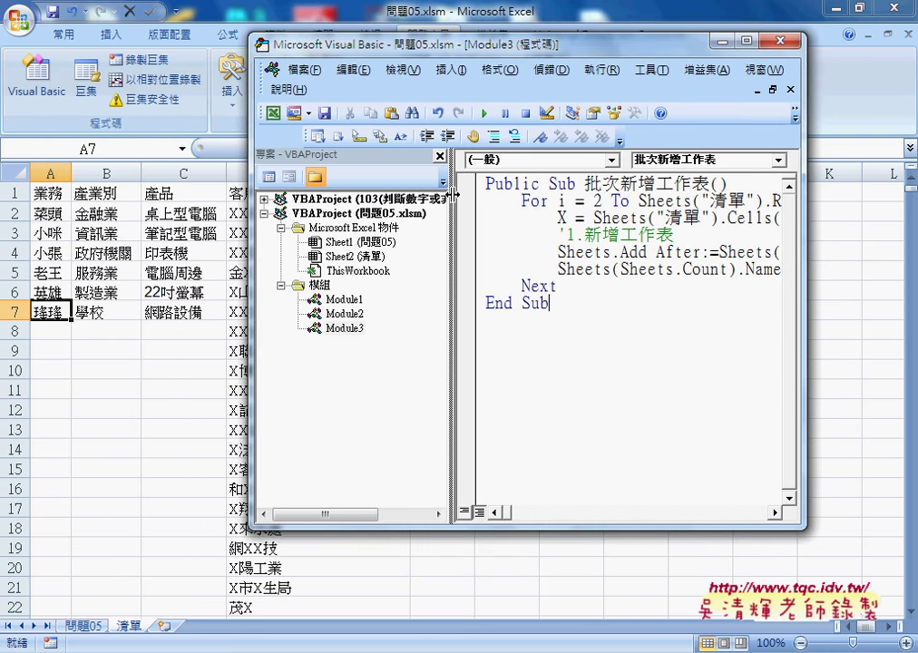
drag(370, 272, 357, 272)
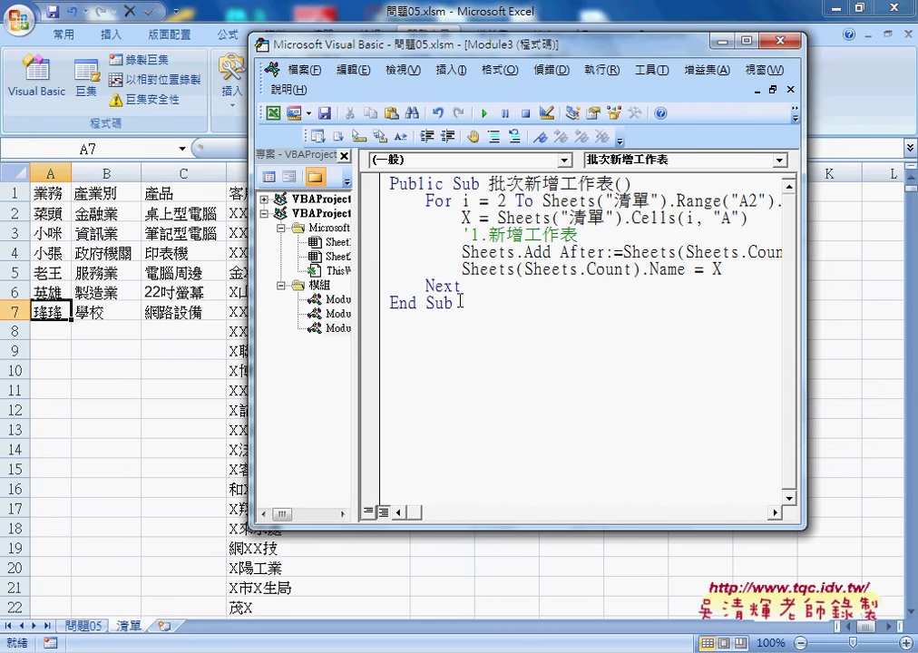
drag(807, 290, 907, 290)
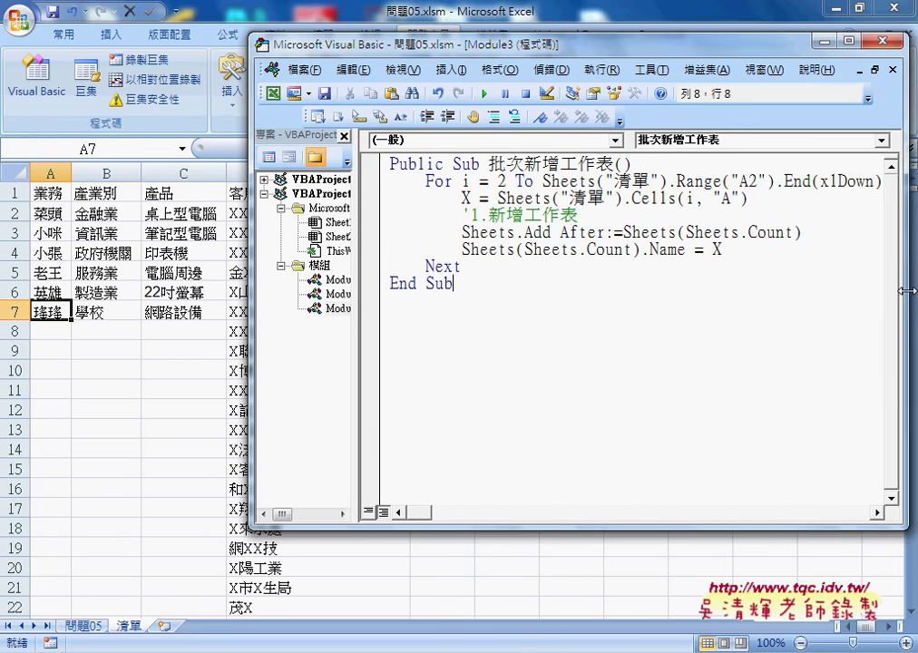
Highlight 新增工作 in the macro name and column A in the X assignment's Cells reference
drag(524, 164, 594, 164)
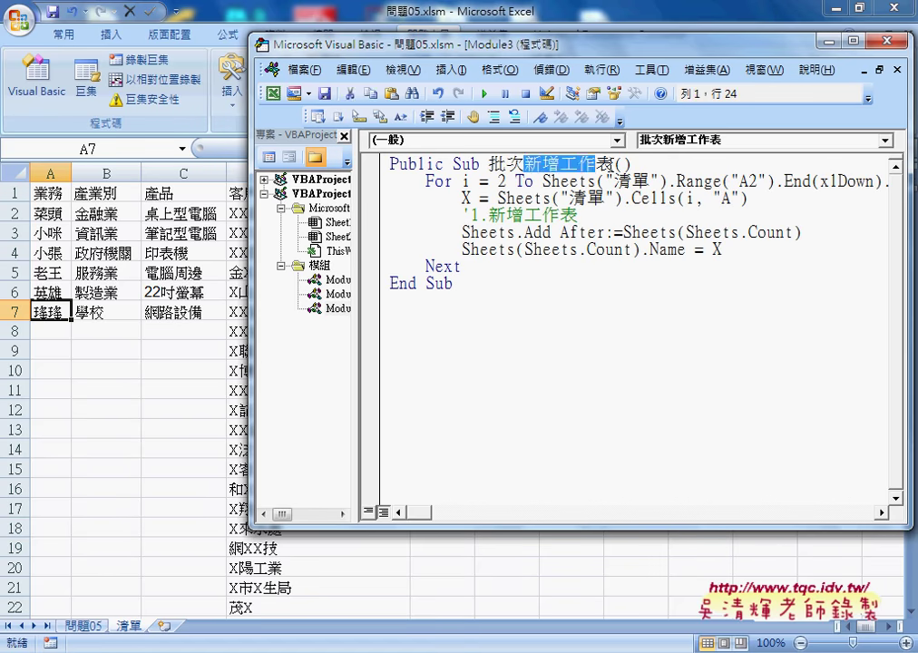
click(628, 225)
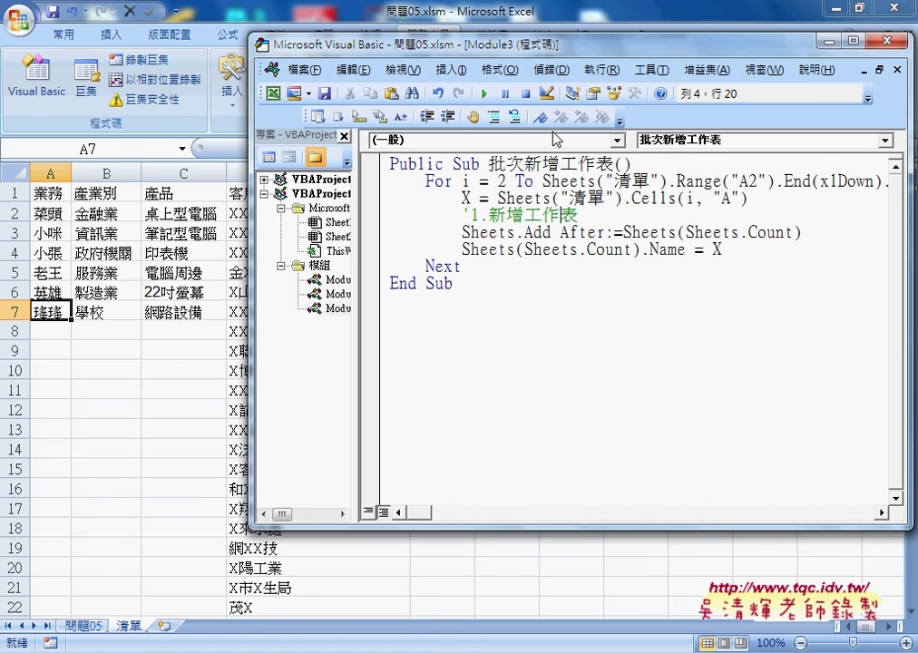
click(731, 197)
double_click(728, 198)
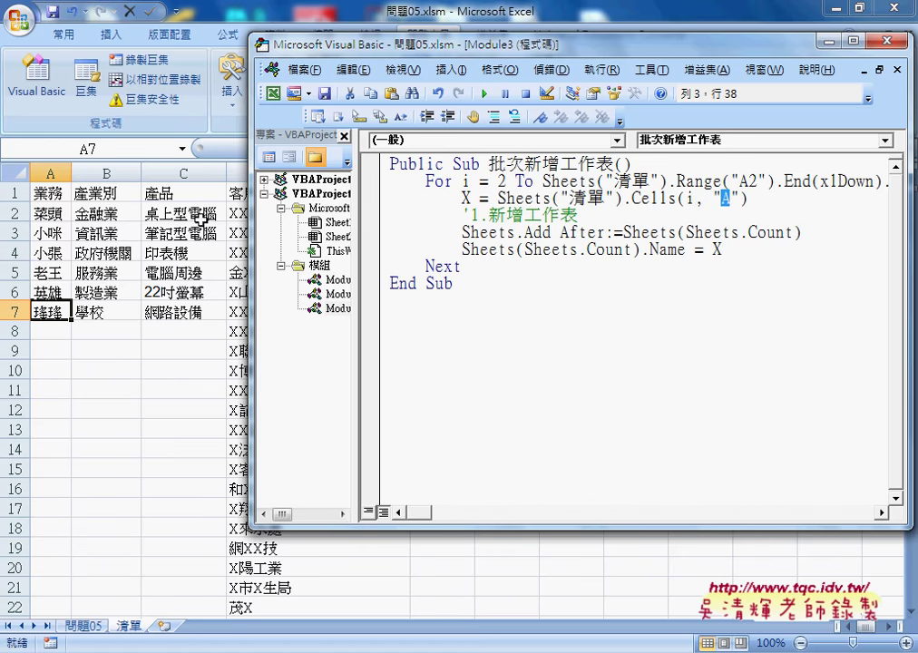
Run 批次新增工作表, then check the new salesperson sheets in Excel and finish on 清單
click(485, 96)
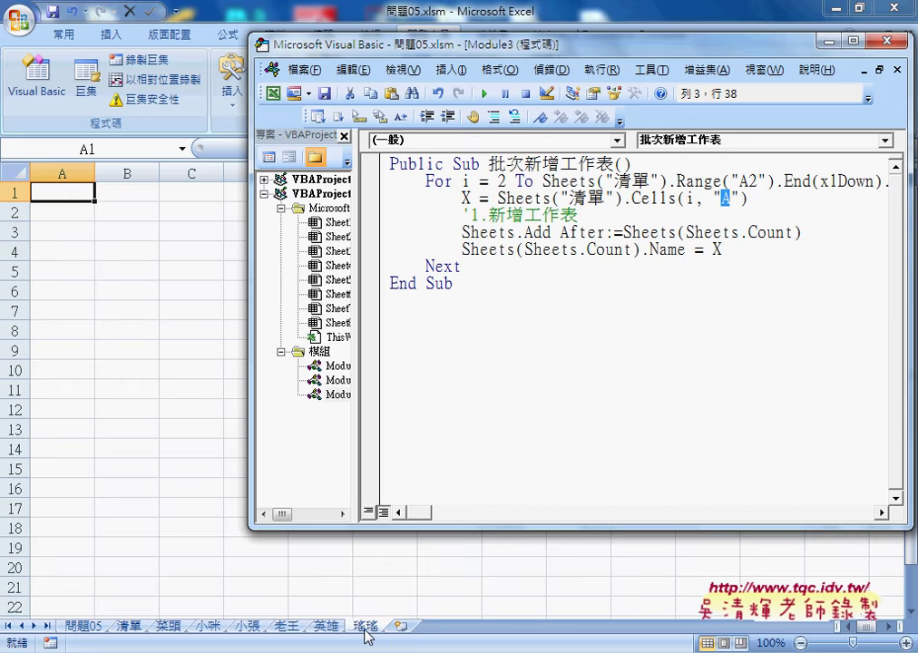
click(180, 626)
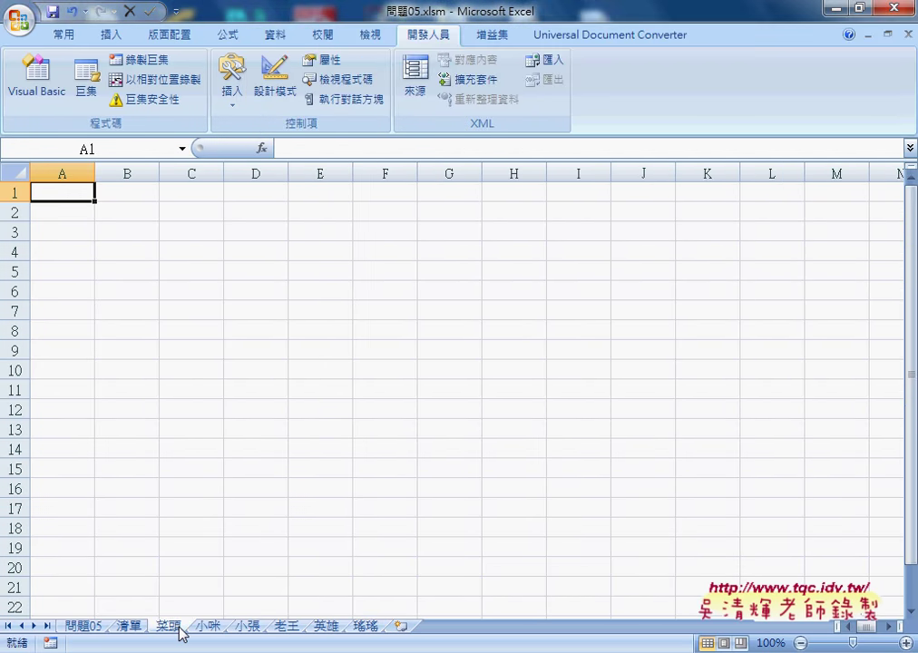
click(84, 628)
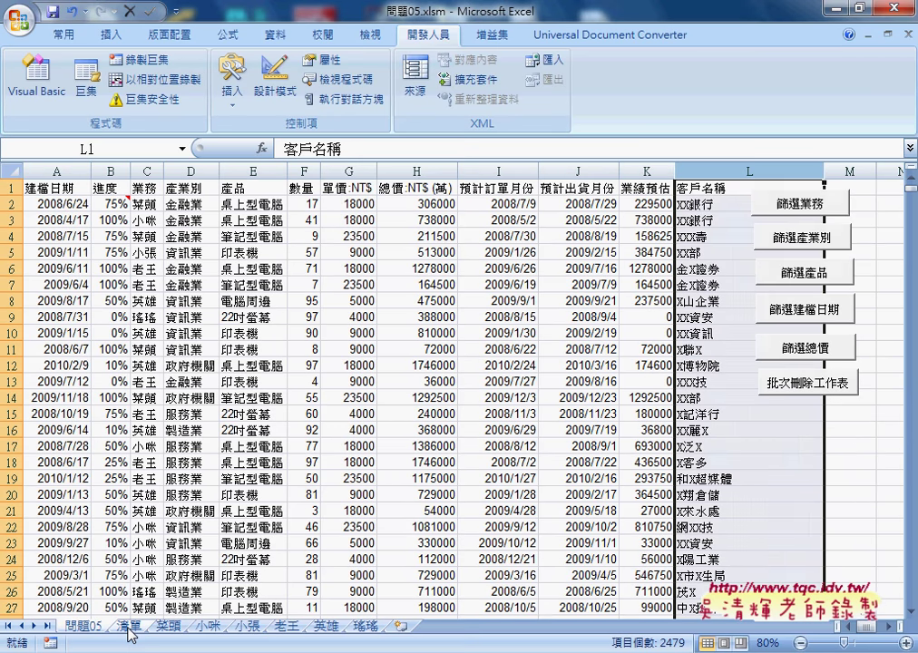
click(128, 626)
Select the names in A2:A7 on 清單, then reopen and widen the VBA editor over 問題05
drag(51, 207, 47, 309)
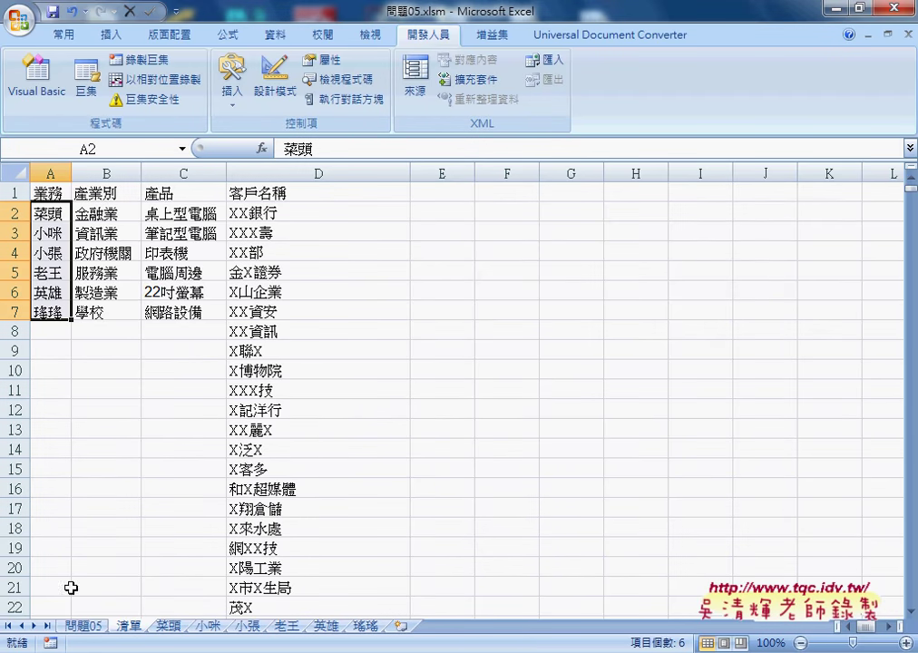
click(83, 626)
click(36, 87)
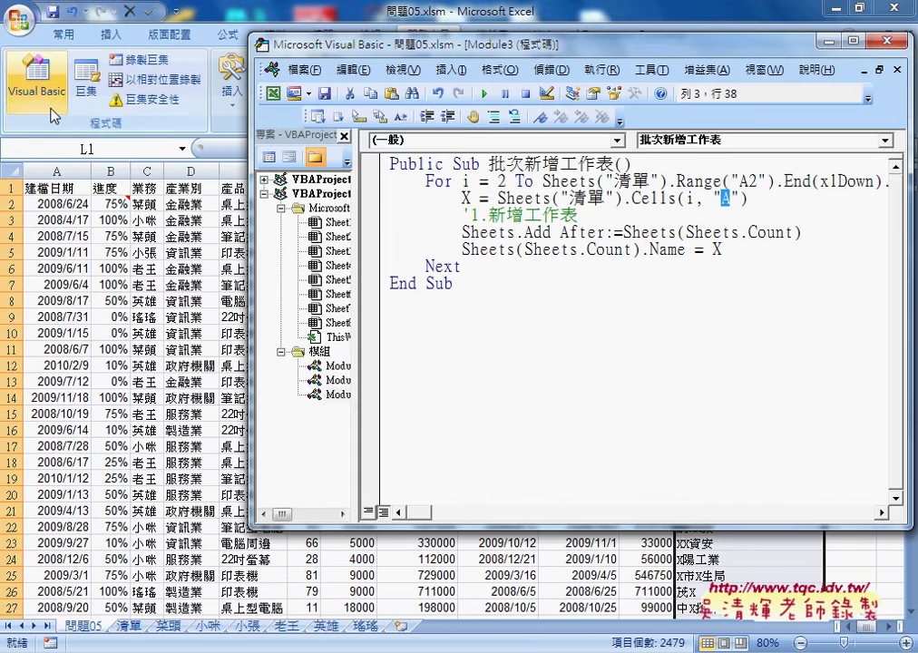
drag(413, 54, 301, 50)
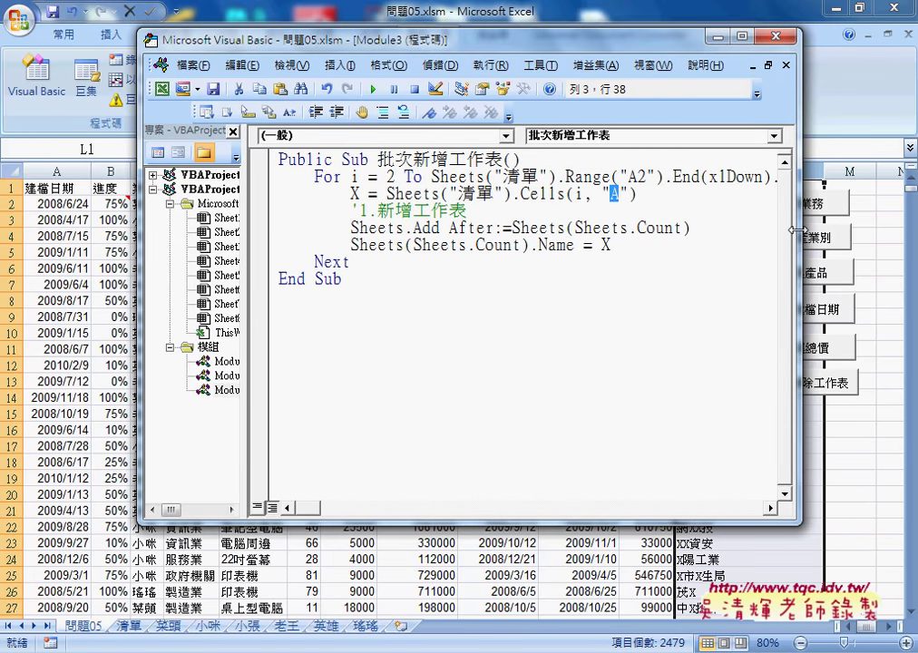
drag(802, 272, 895, 272)
Highlight the Sheets("清單"), A2 and .End(xlDown).Row parts of the For line
drag(557, 176, 434, 177)
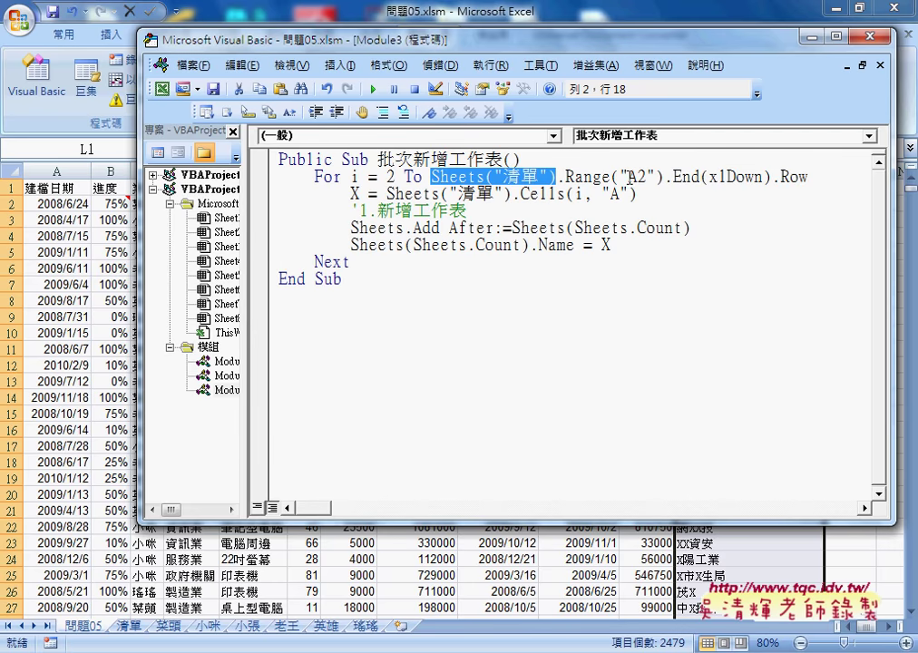
drag(628, 176, 646, 176)
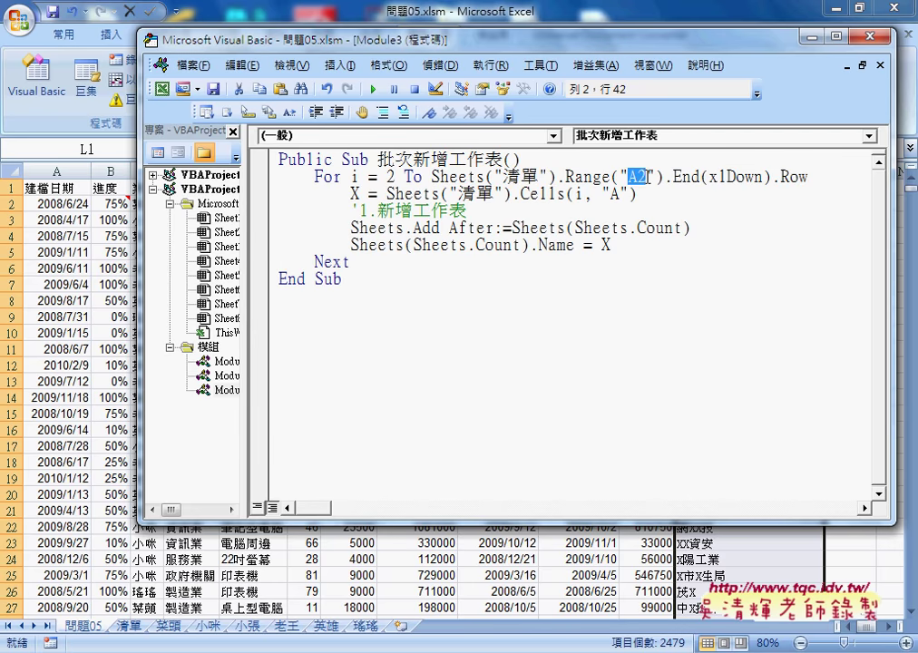
drag(666, 176, 808, 176)
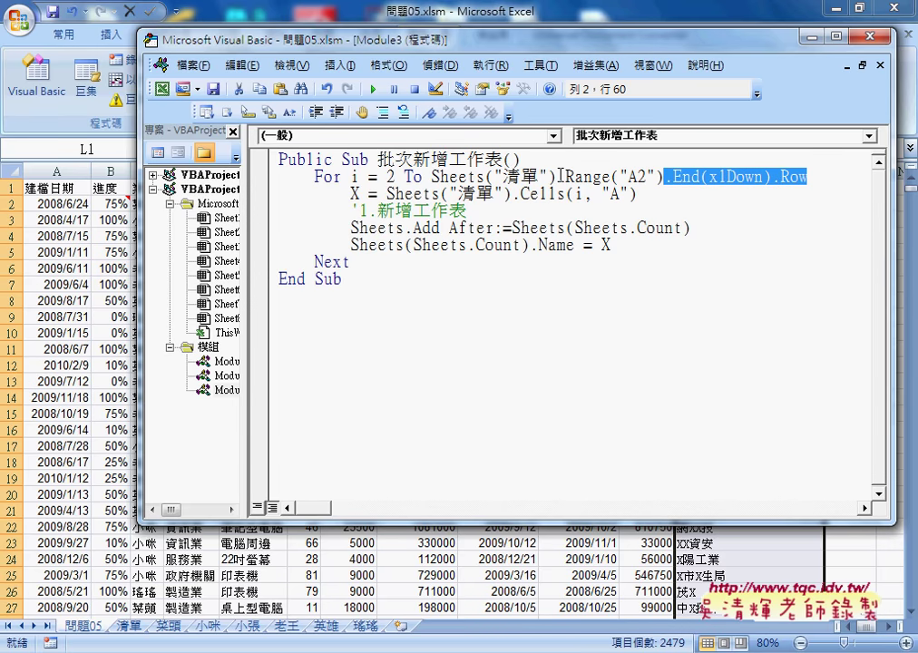
drag(558, 176, 432, 176)
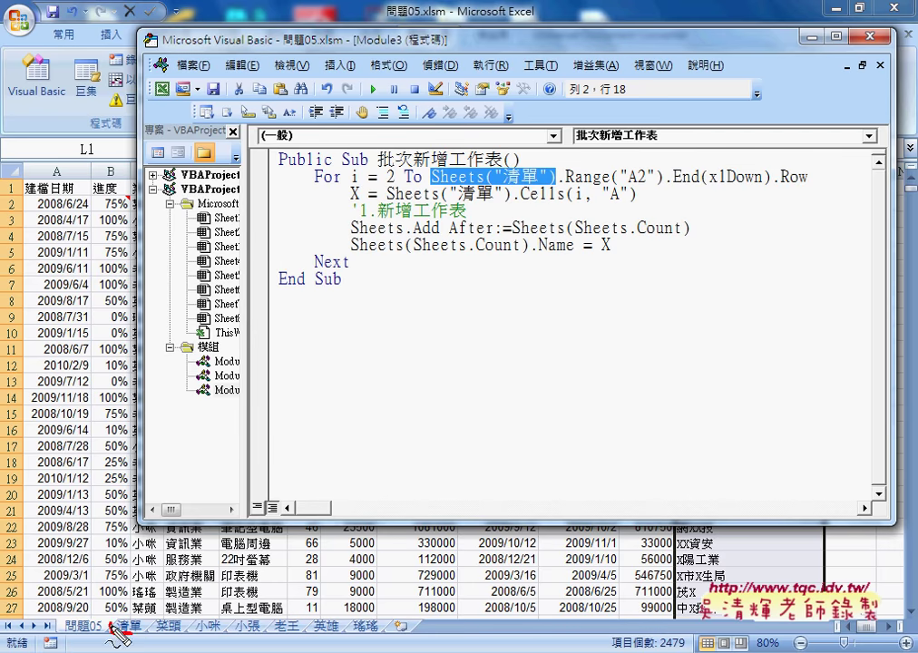
drag(138, 617, 115, 618)
drag(513, 185, 549, 184)
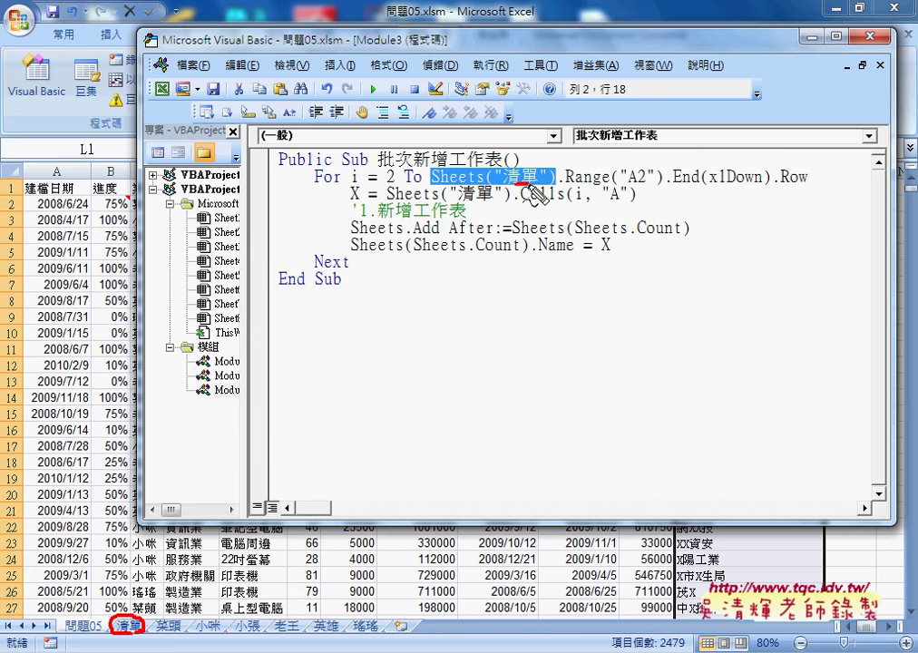
drag(383, 185, 394, 184)
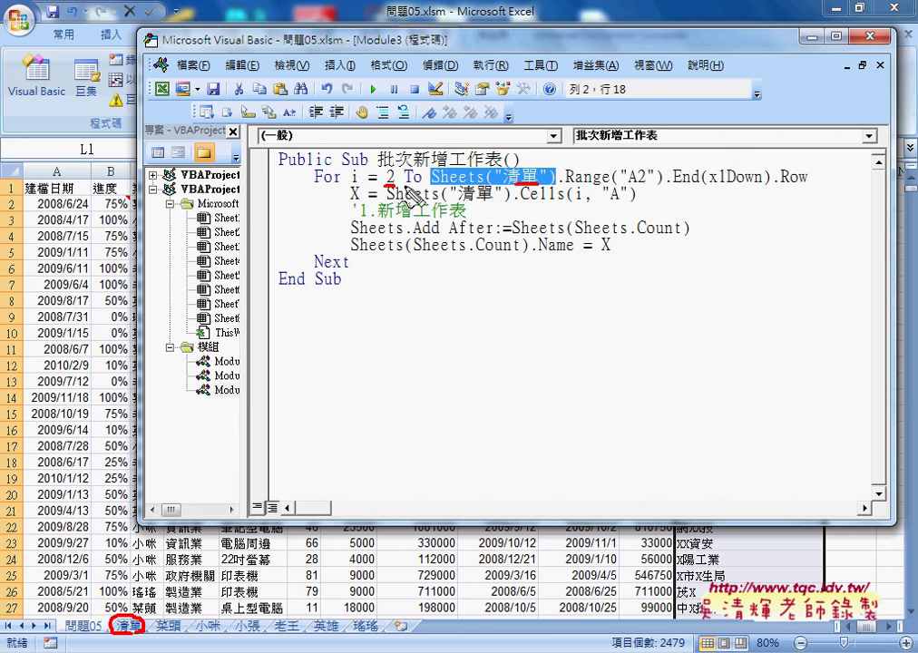
drag(599, 189, 818, 189)
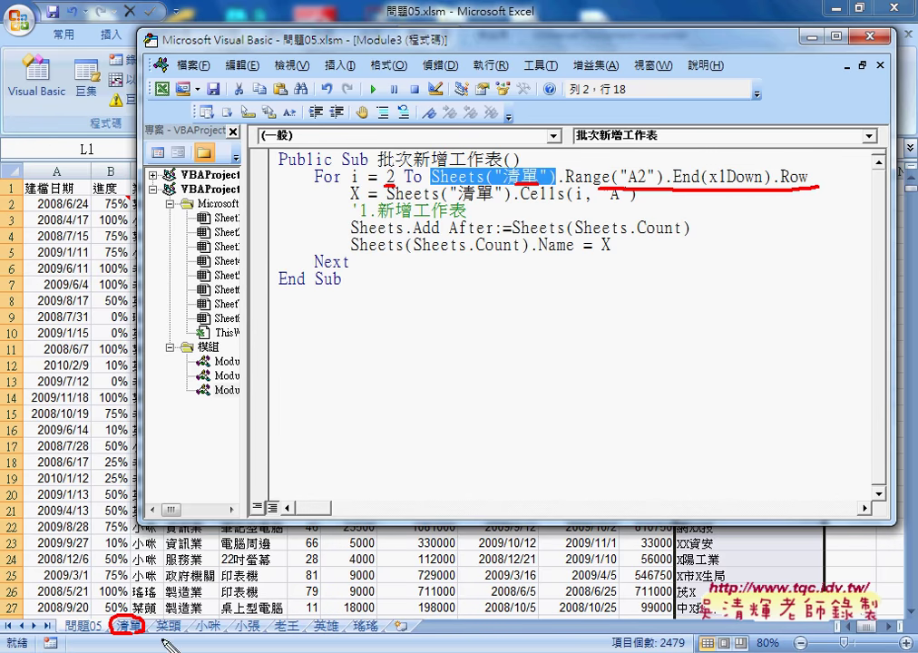
drag(160, 625, 386, 622)
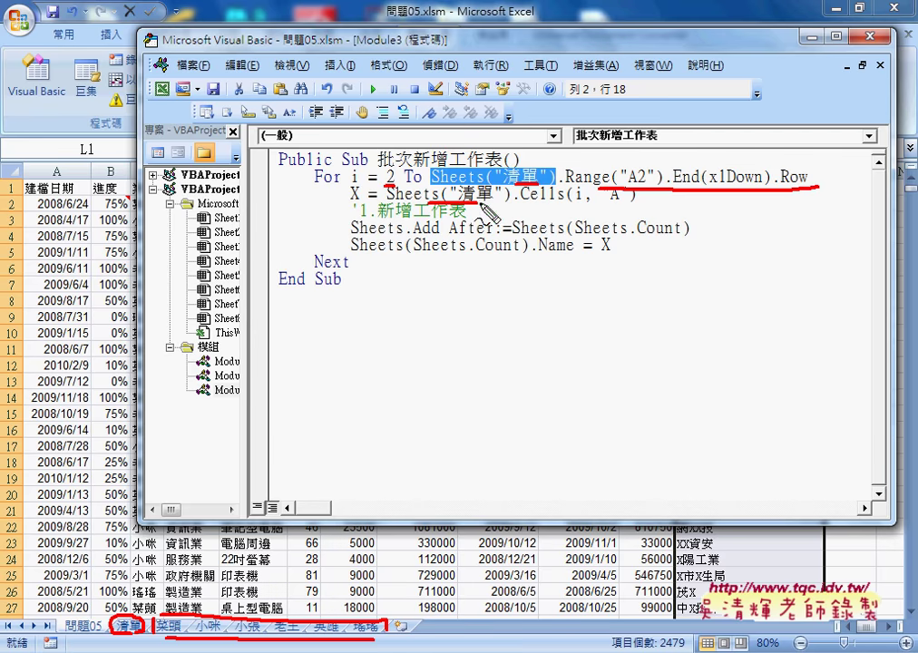
drag(432, 203, 479, 201)
drag(604, 206, 629, 206)
drag(573, 205, 588, 206)
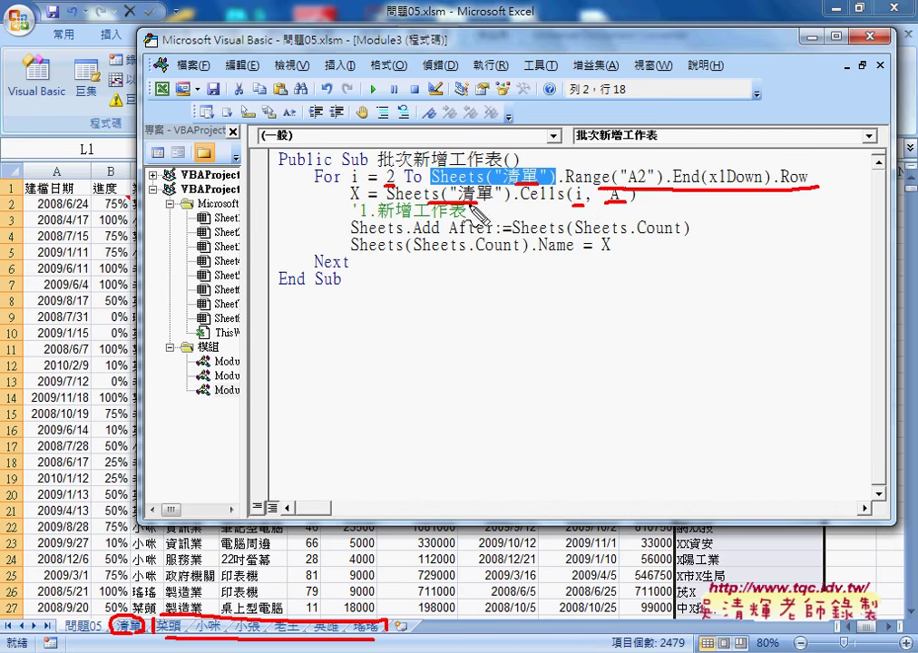
drag(429, 192, 367, 182)
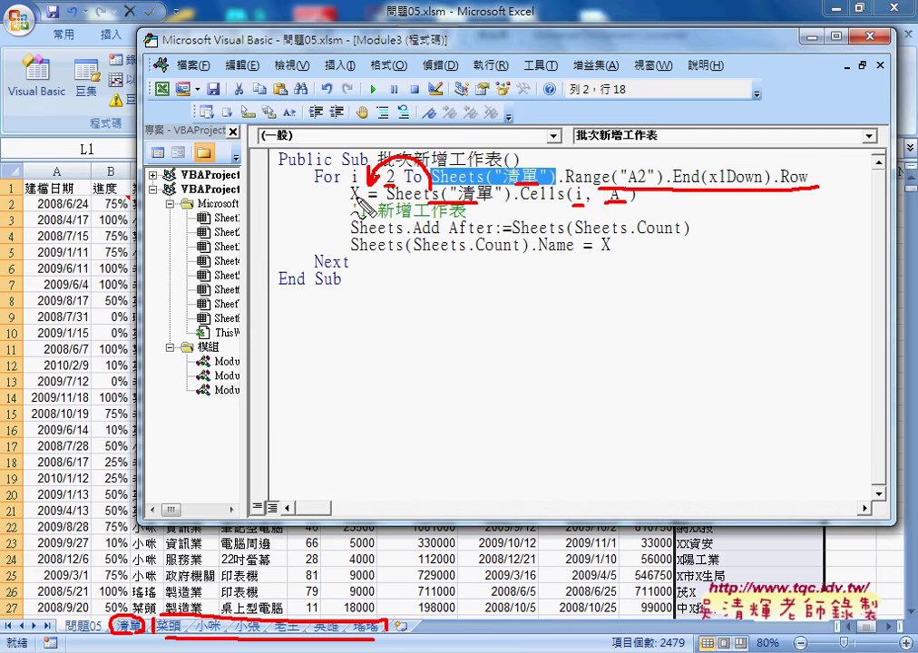
drag(365, 184, 351, 203)
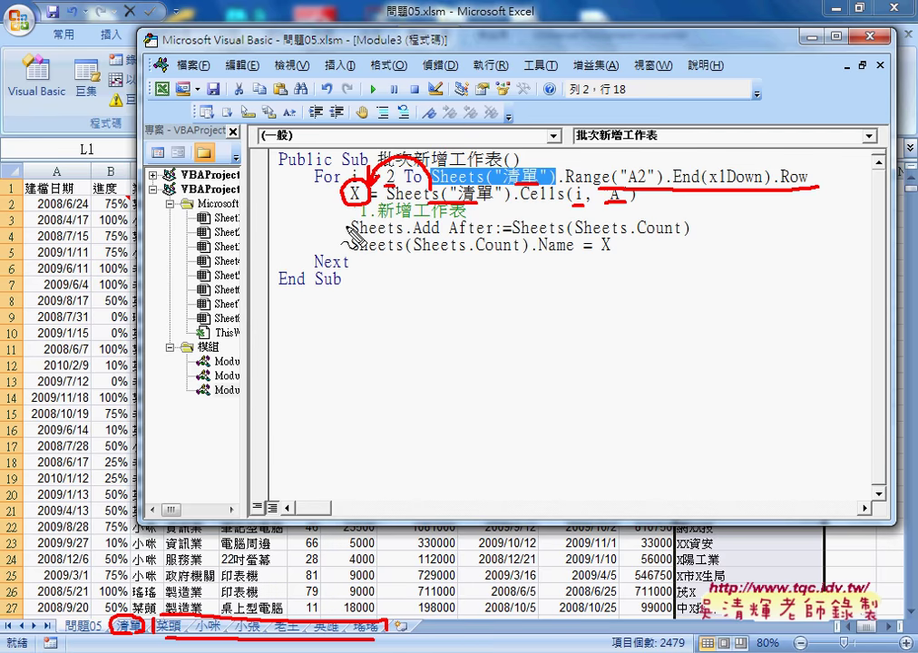
drag(414, 237, 441, 238)
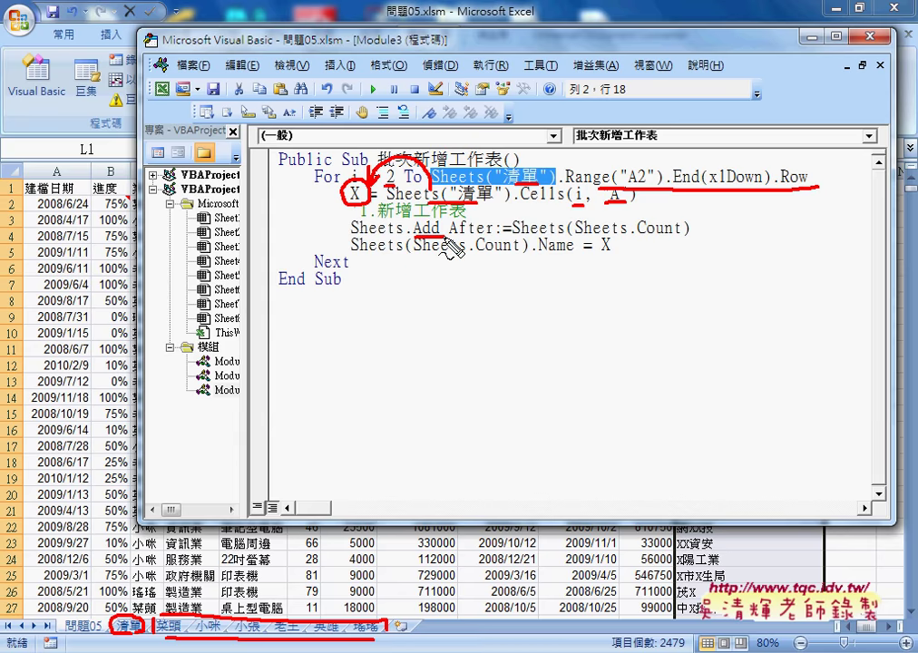
Underline Sheets.Add After:=Sheets(Sheets.Count) and the Name = X line in red ink
drag(352, 237, 400, 238)
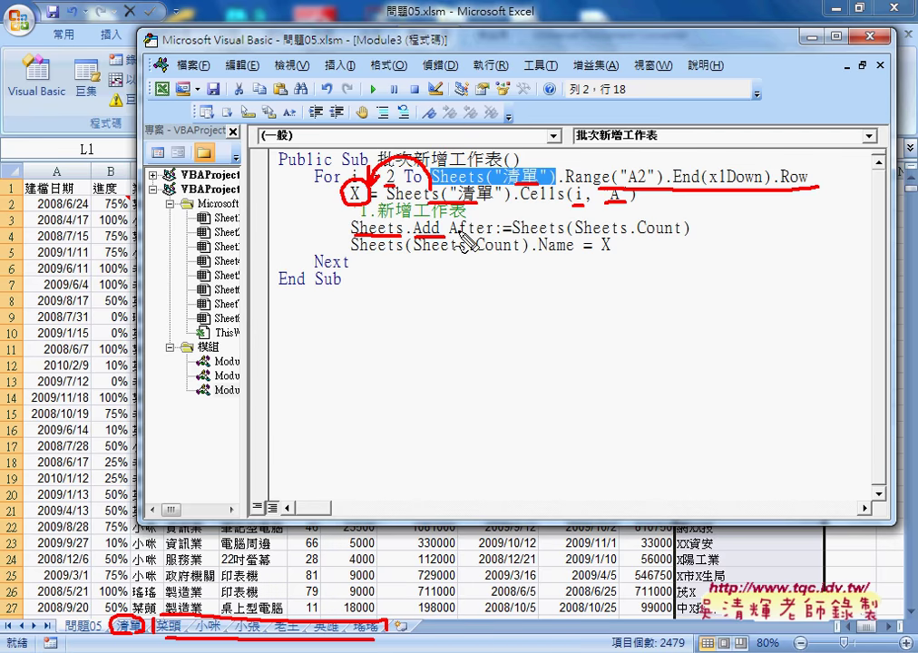
drag(449, 236, 502, 237)
drag(513, 237, 671, 233)
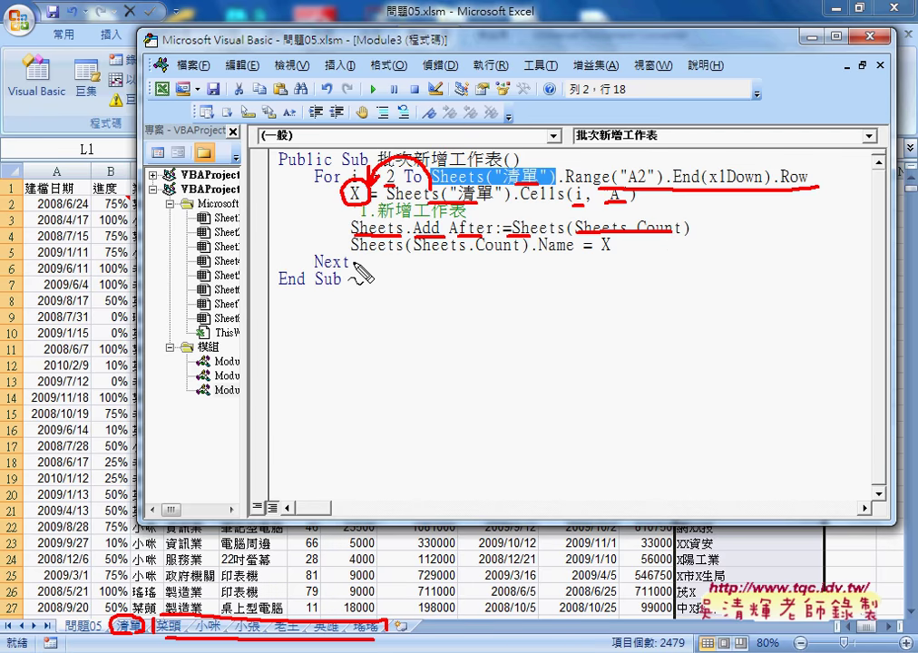
drag(584, 254, 612, 254)
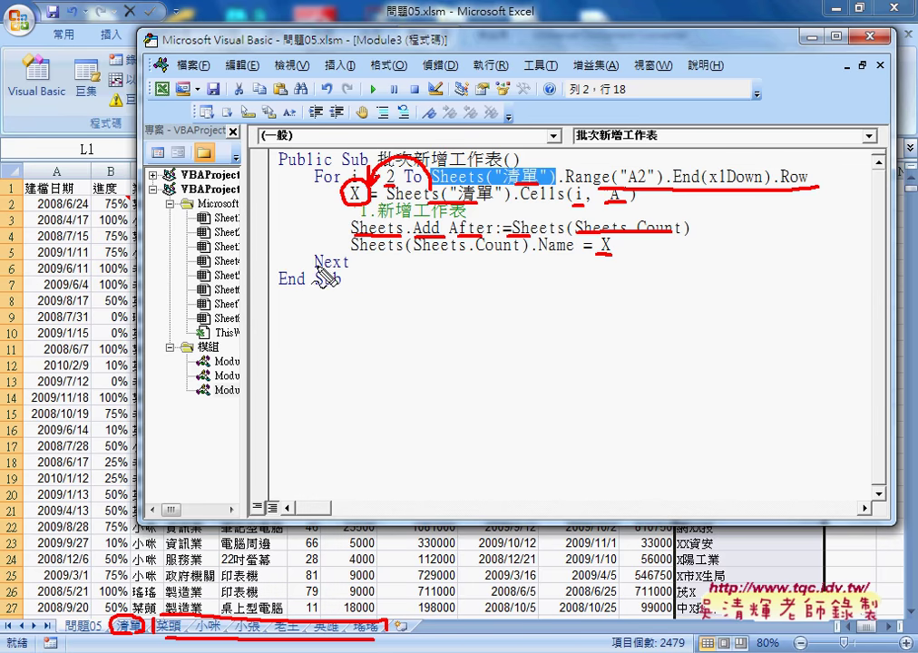
Draw a loop arrow from Next to For, clear the ink, and widen the project list
drag(313, 263, 313, 175)
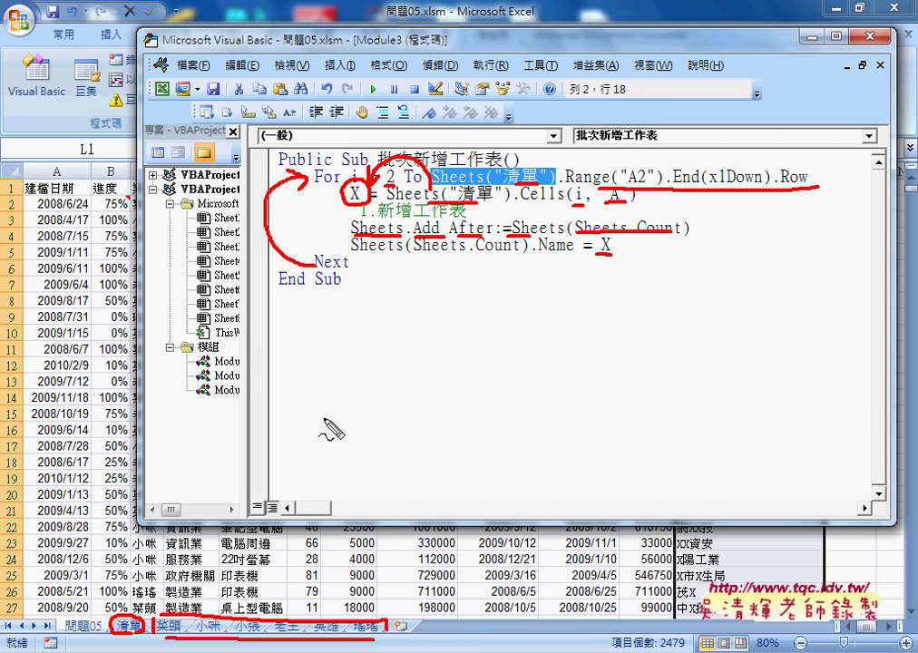
key(Escape)
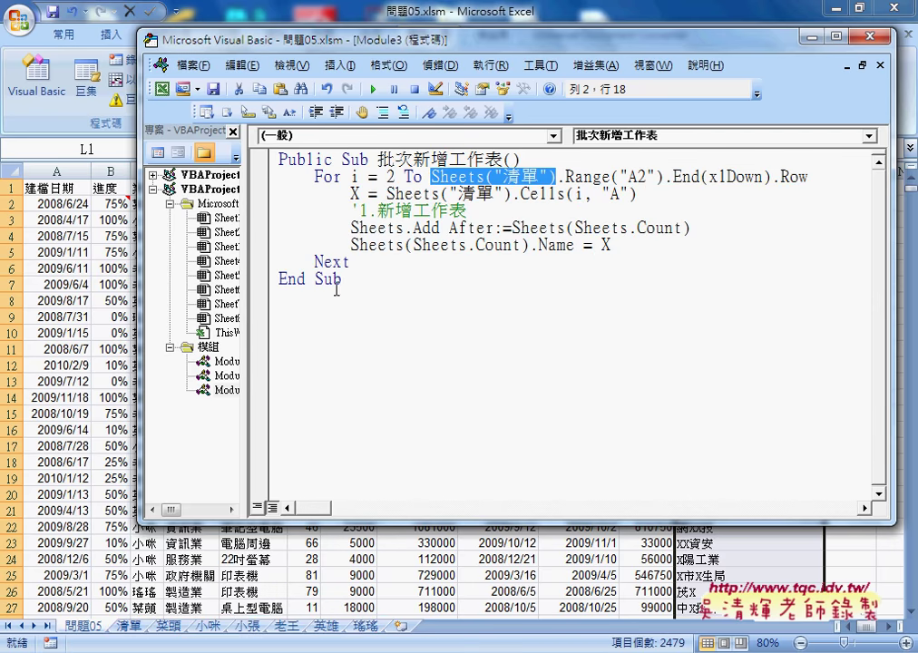
drag(246, 277, 282, 311)
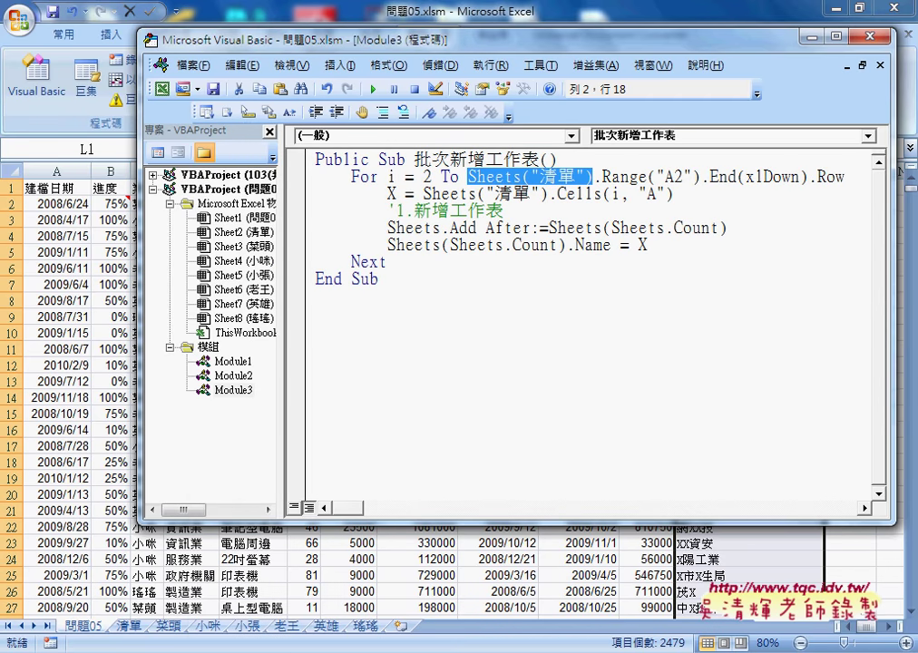
Select the section 3 批次刪除工作表 macro code in the Google Docs notes
click(238, 436)
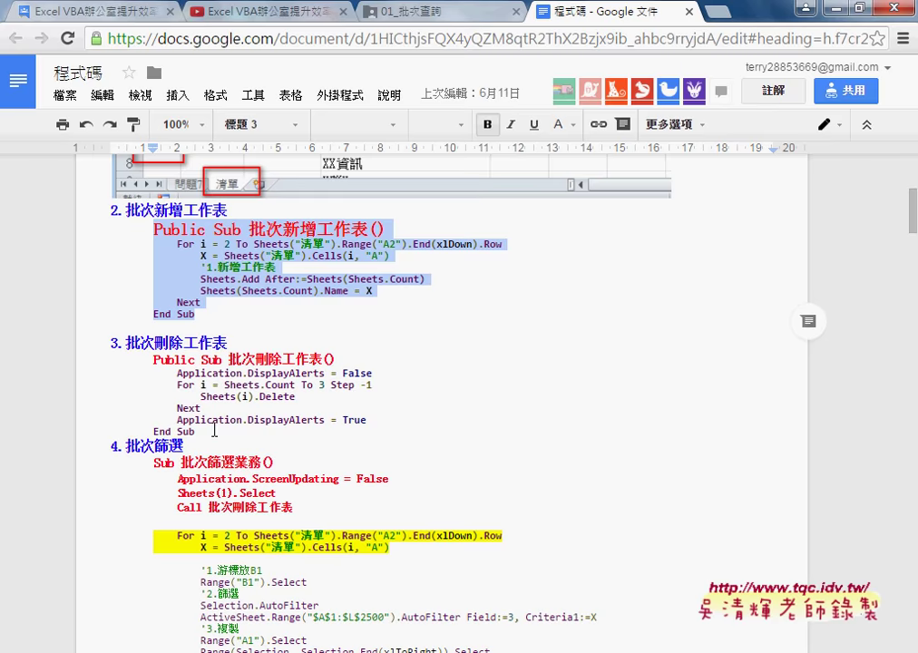
drag(208, 432, 118, 363)
key(ctrl+c)
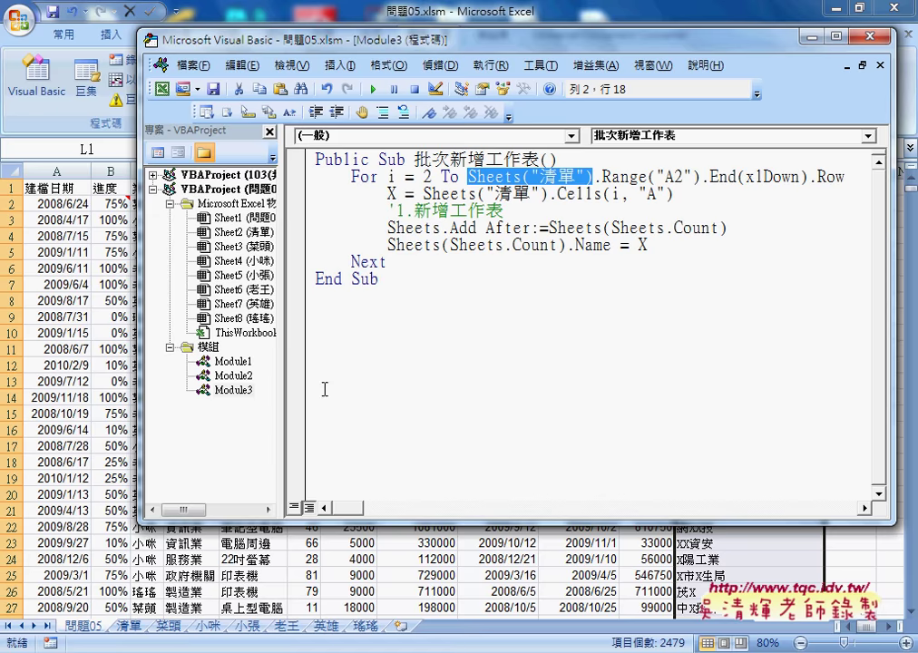
Paste the 批次刪除工作表 macro below End Sub and highlight the Sheets(i).Delete statement
click(330, 336)
right_click(330, 335)
click(371, 387)
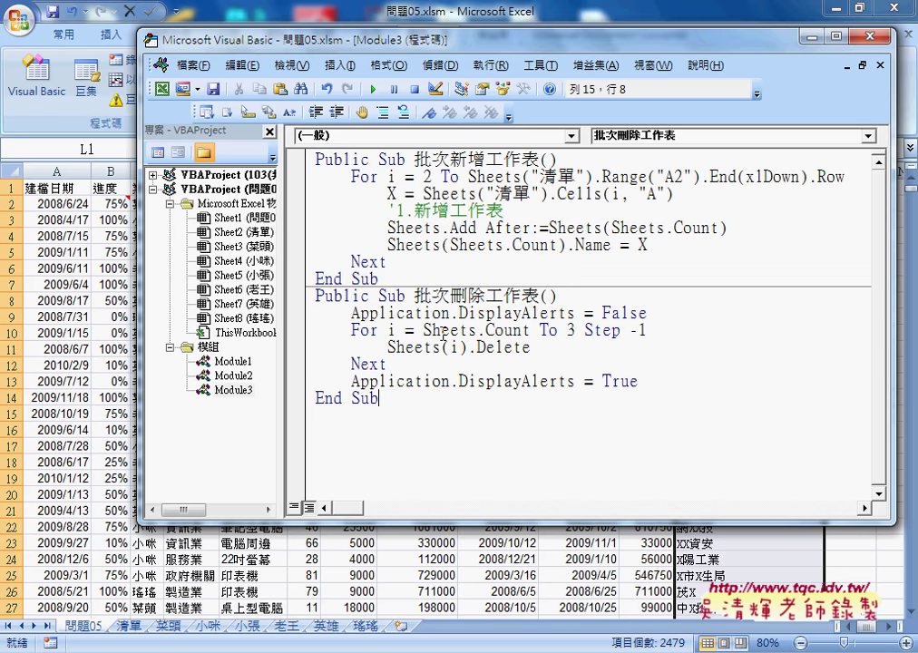
drag(388, 348, 532, 348)
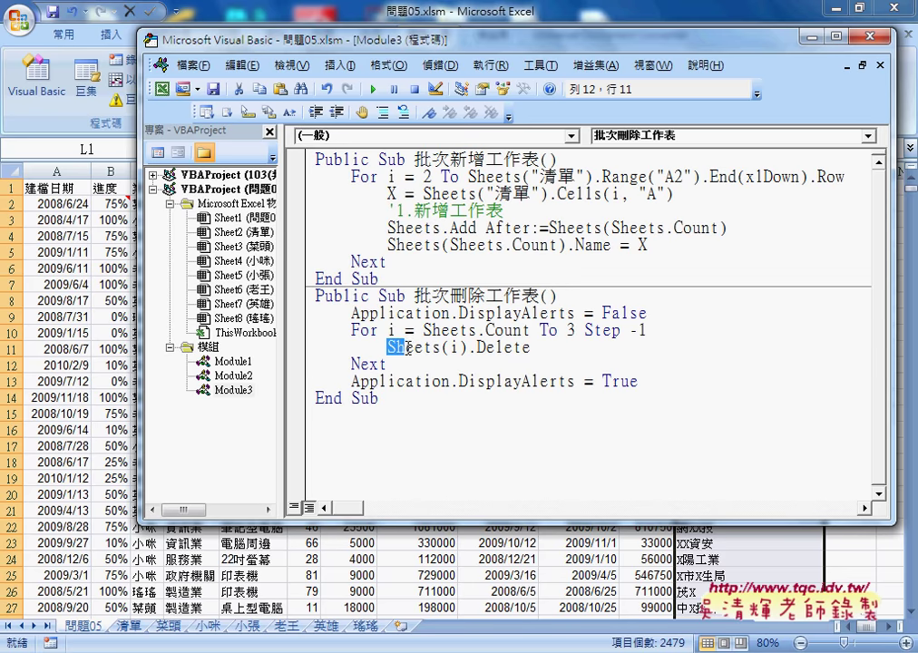
click(523, 348)
drag(467, 349, 531, 349)
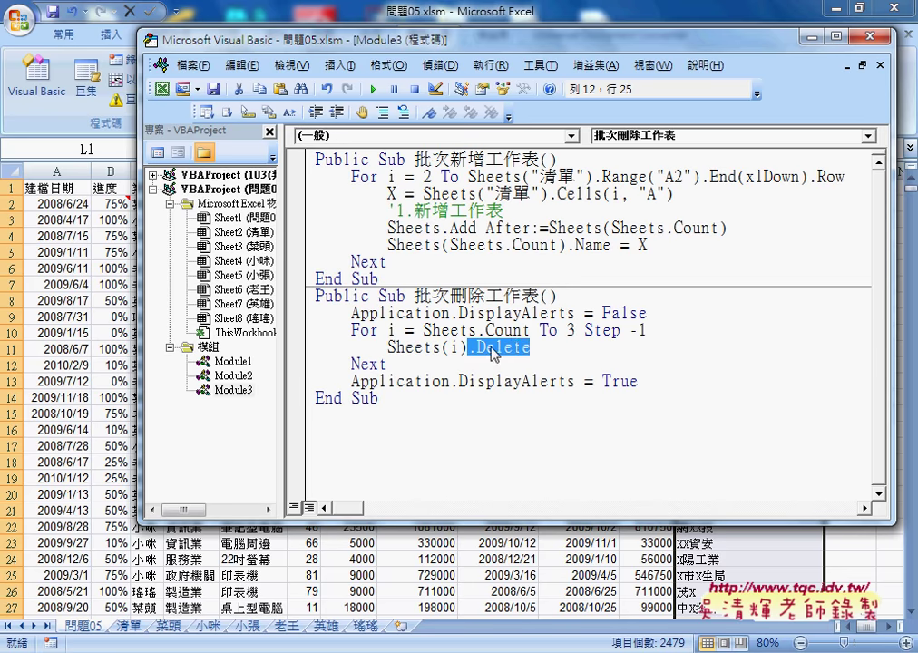
double_click(453, 347)
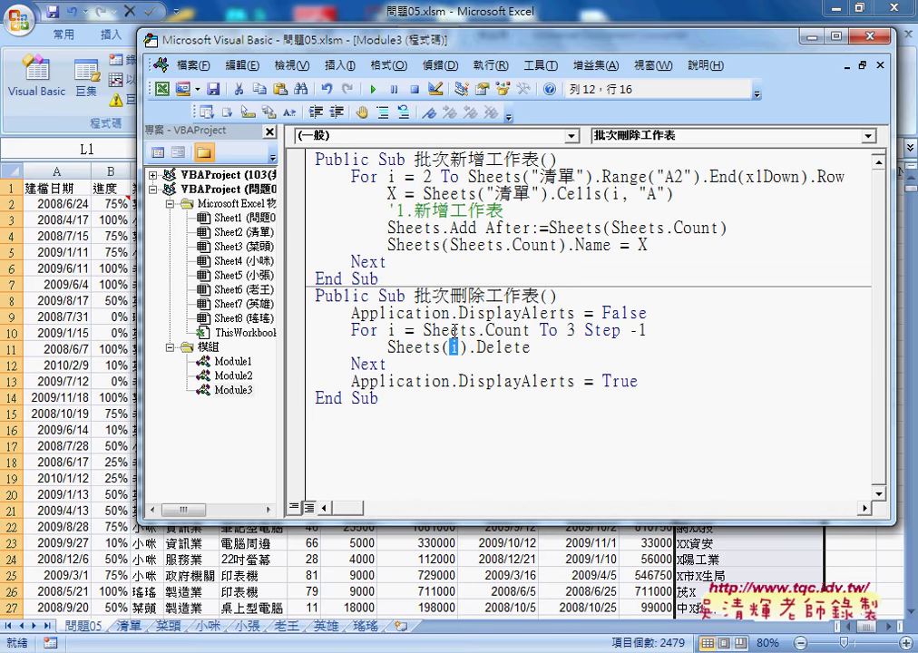
Highlight Sheets.Count, end value 3 and Step -1 on the For line, then place the cursor in the macro
drag(530, 330, 423, 330)
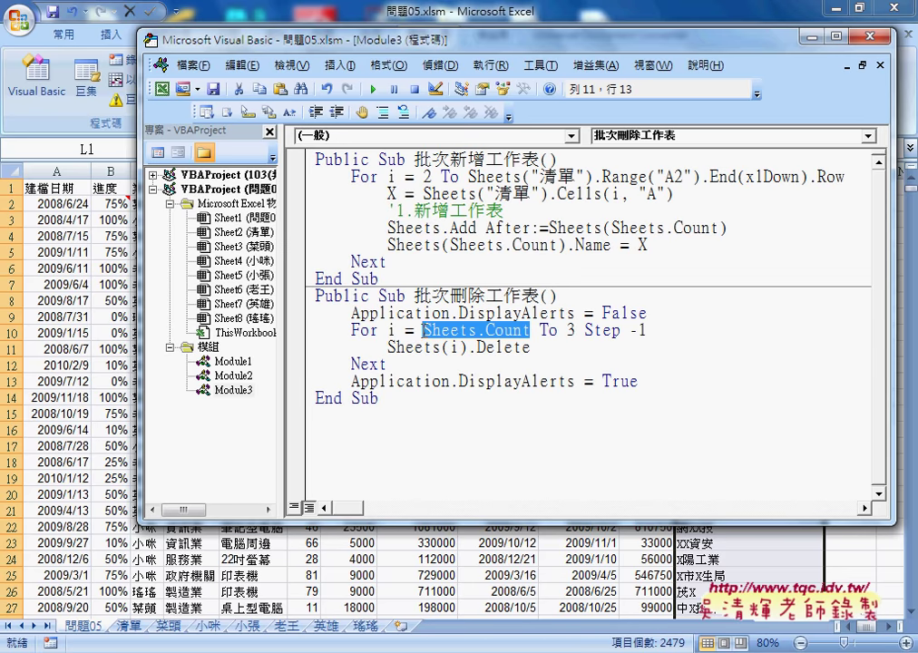
click(574, 330)
key(shift+Left)
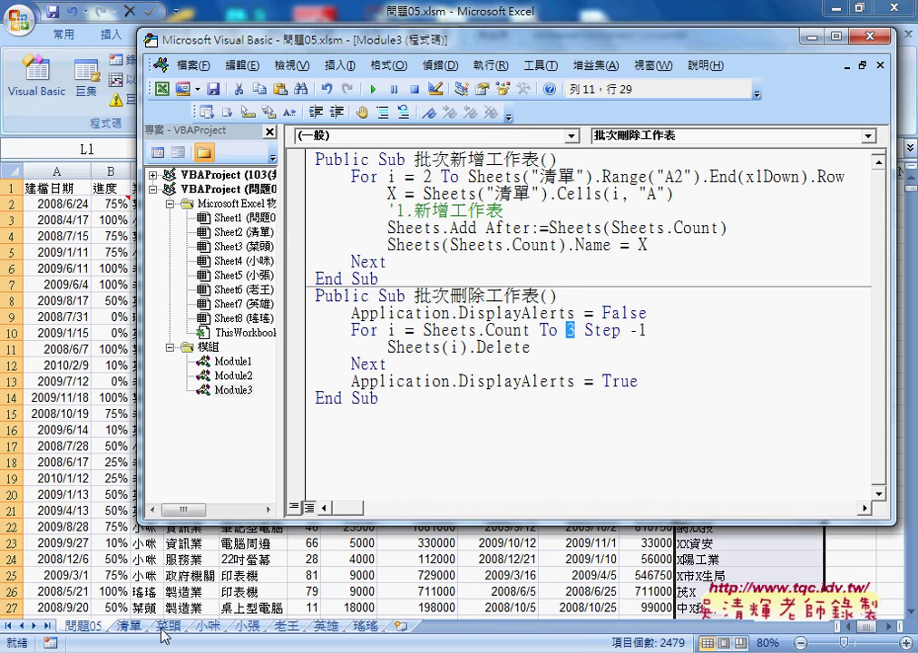
drag(587, 330, 649, 330)
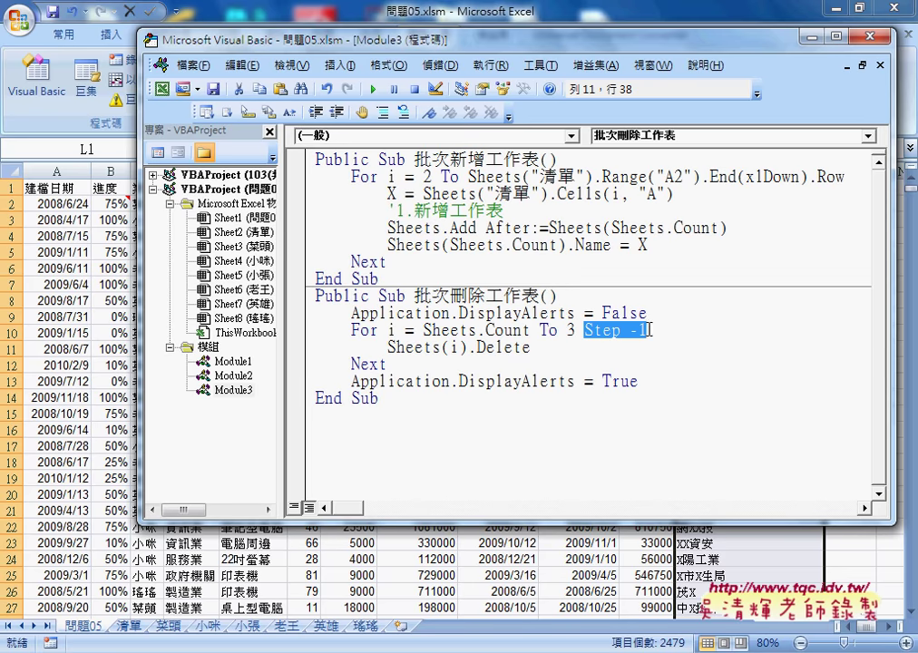
click(454, 348)
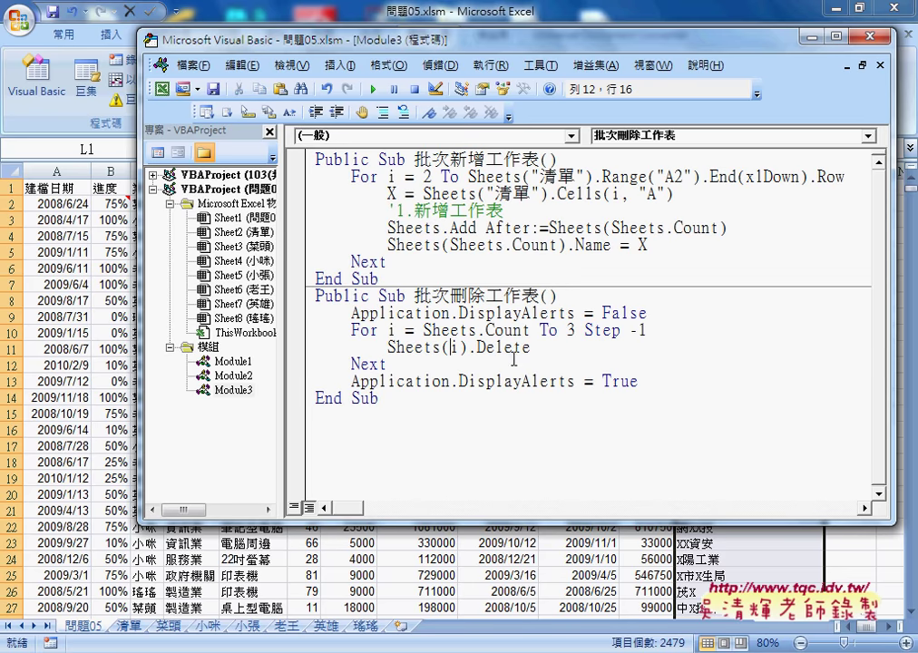
key(Down)
Run 批次刪除工作表, then run 批次新增工作表 to recreate the sheets
click(373, 91)
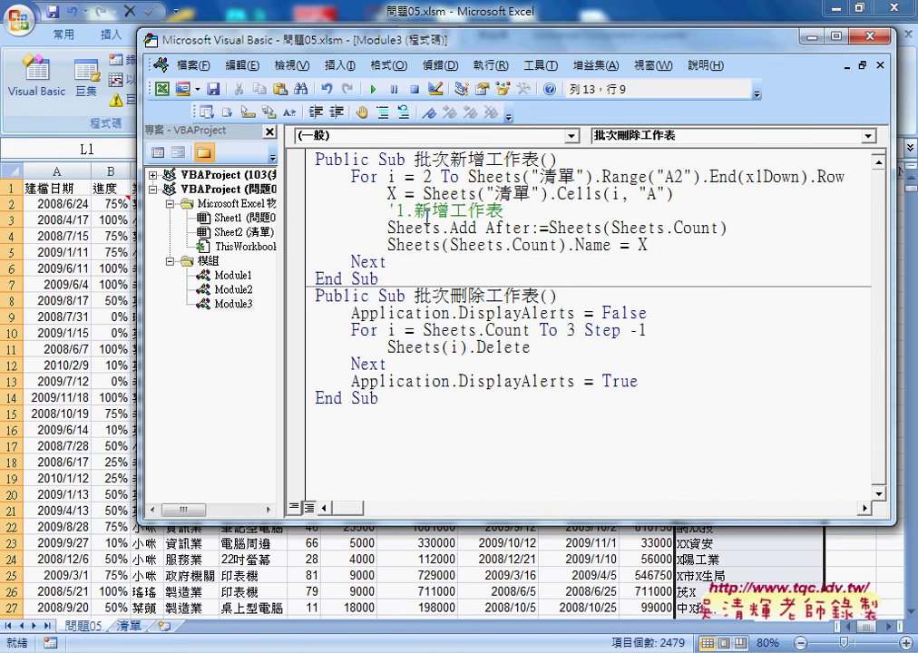
click(415, 211)
click(375, 91)
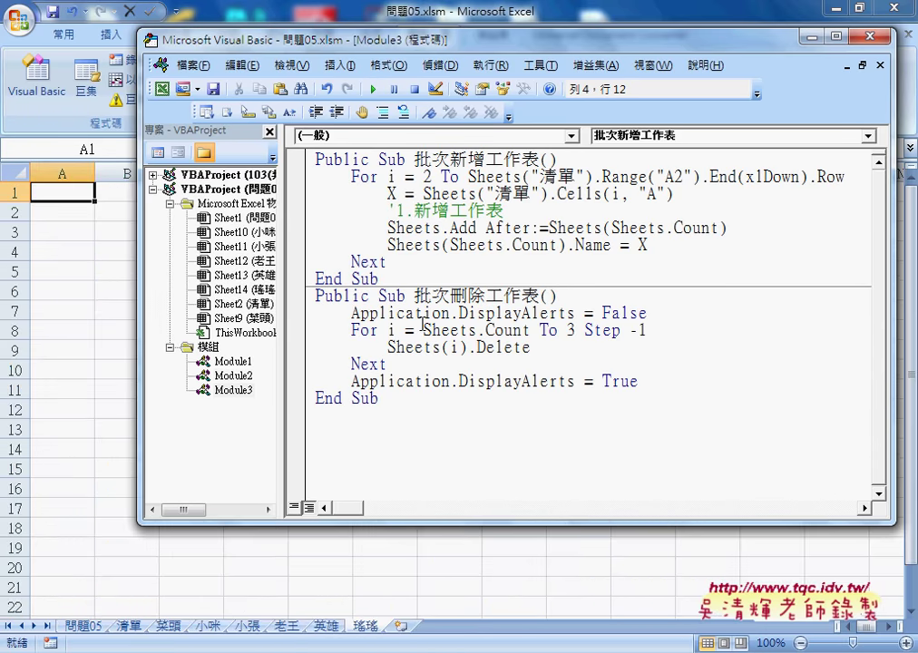
Run 批次刪除工作表 again, then select the Sheets.Add and Name lines in 批次新增工作表
click(423, 347)
click(373, 90)
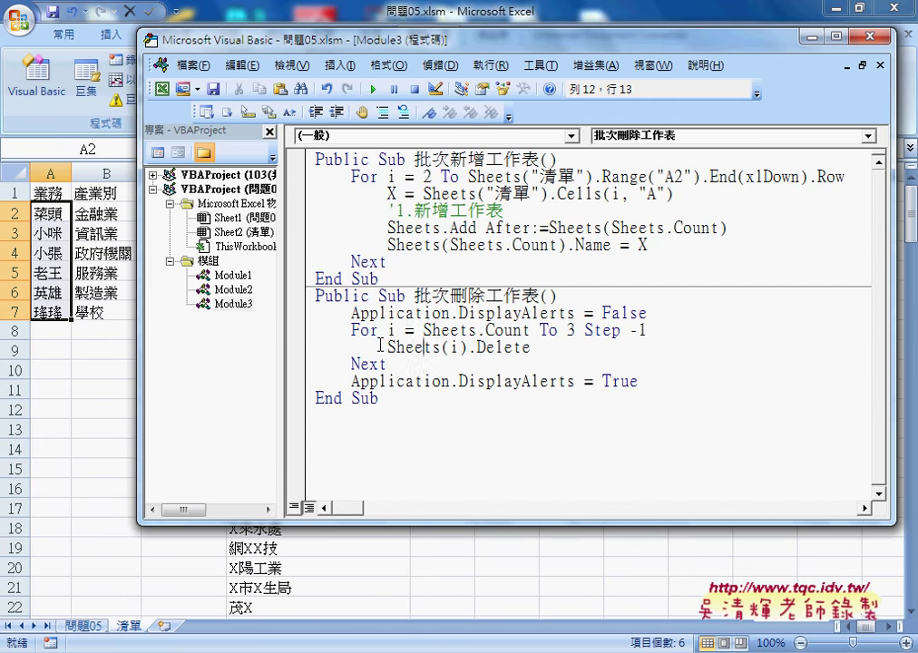
click(391, 211)
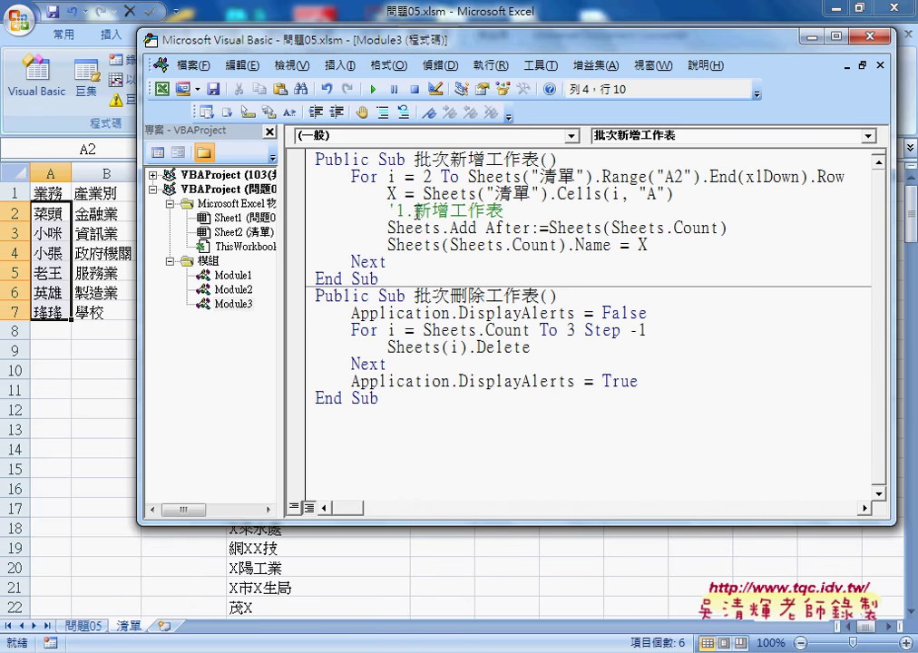
drag(388, 227, 635, 246)
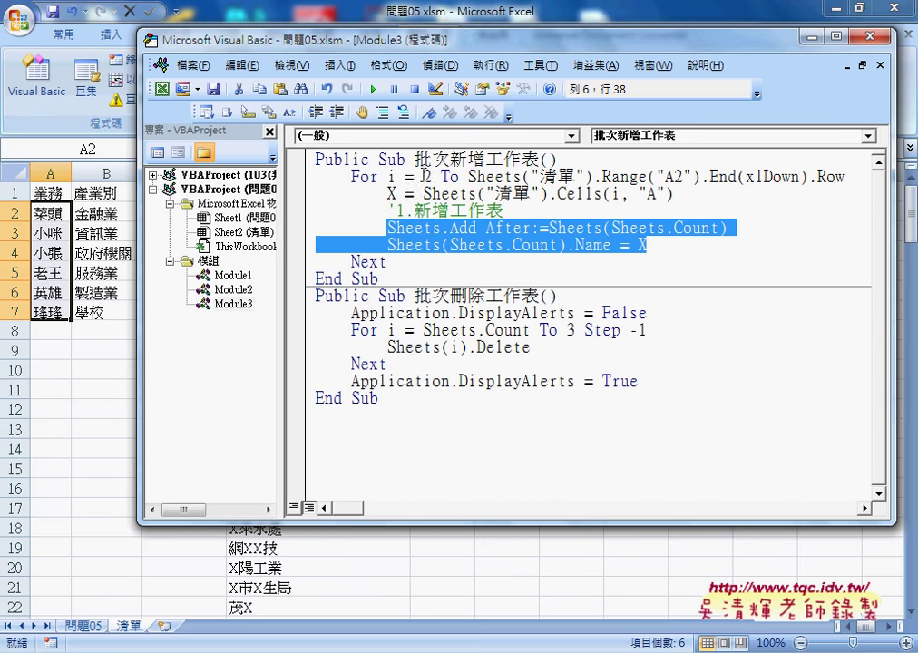
click(443, 215)
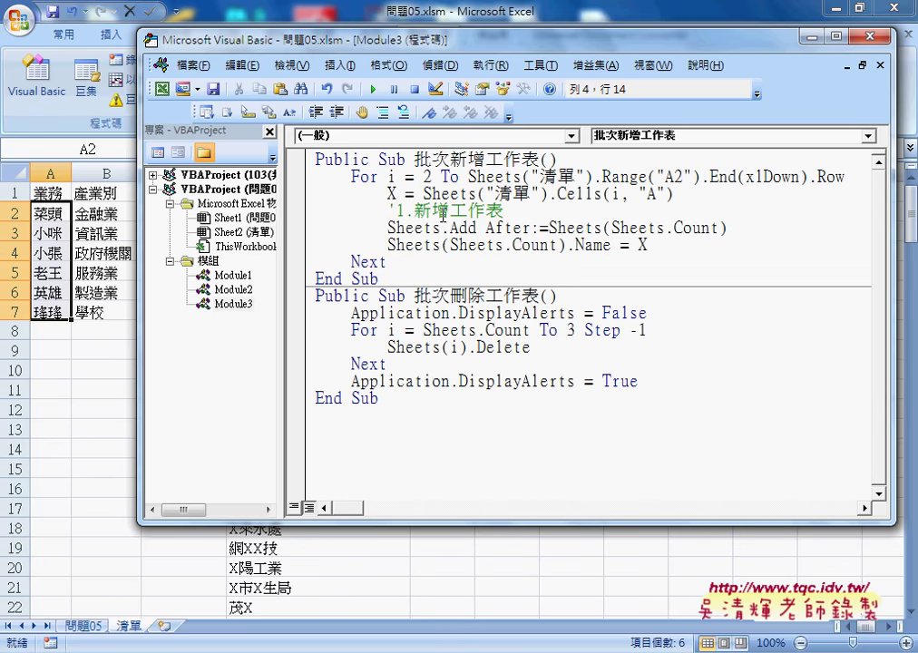
key(F8)
key(F8)
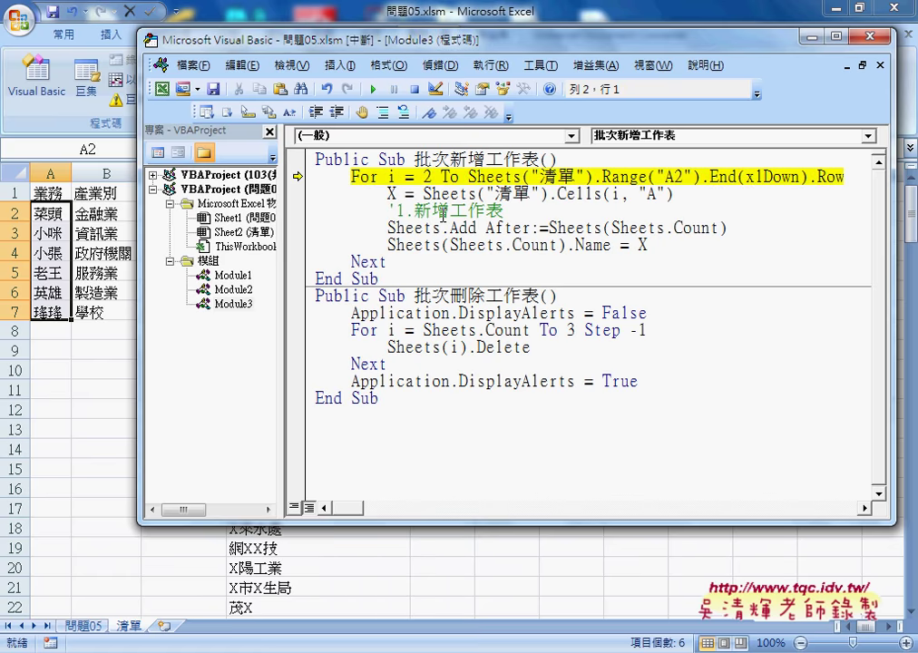
key(F8)
key(F8)
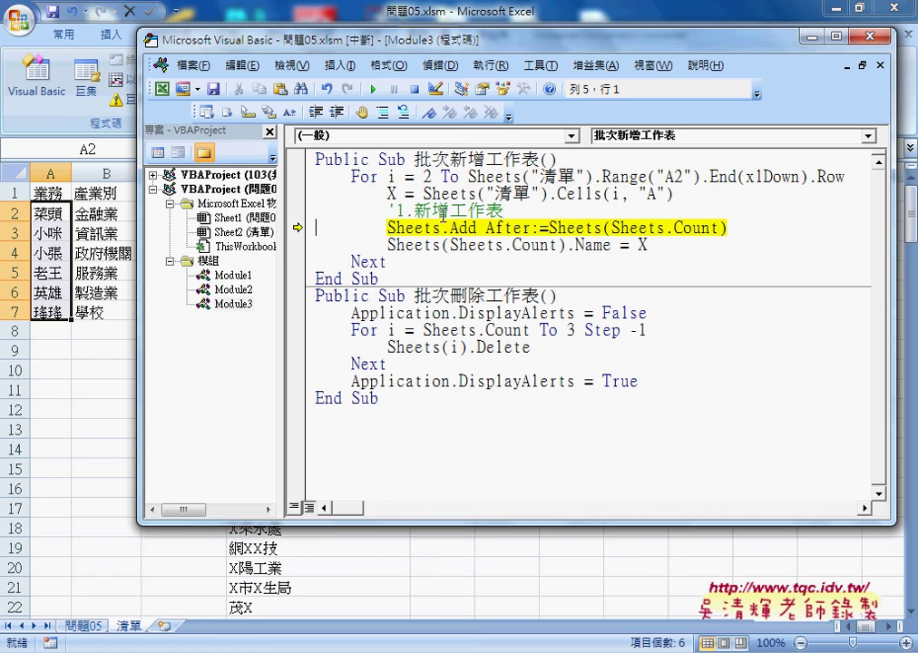
key(F8)
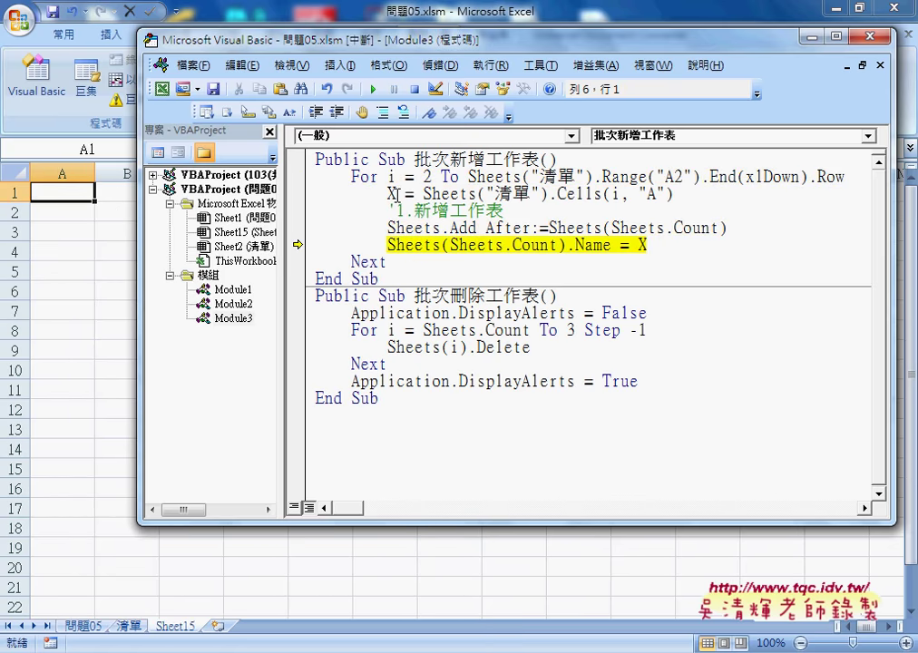
mouse_move(392, 193)
key(F8)
key(F8)
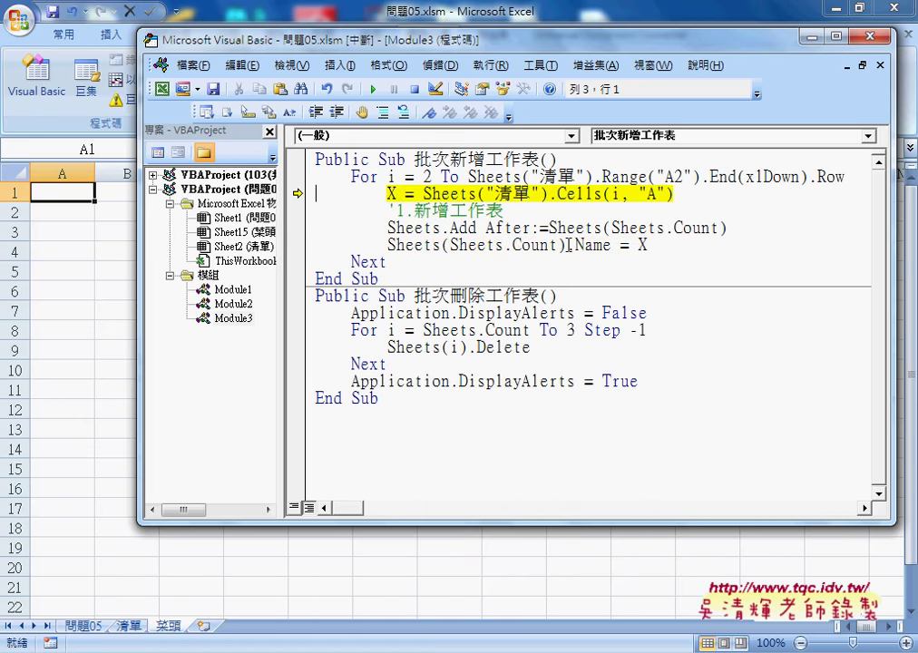
key(F8)
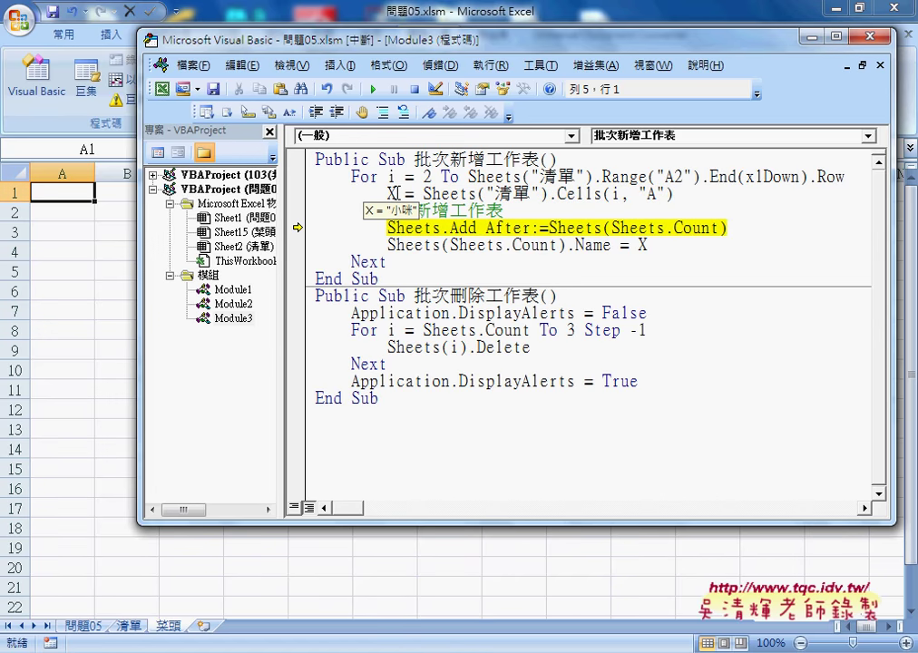
key(F8)
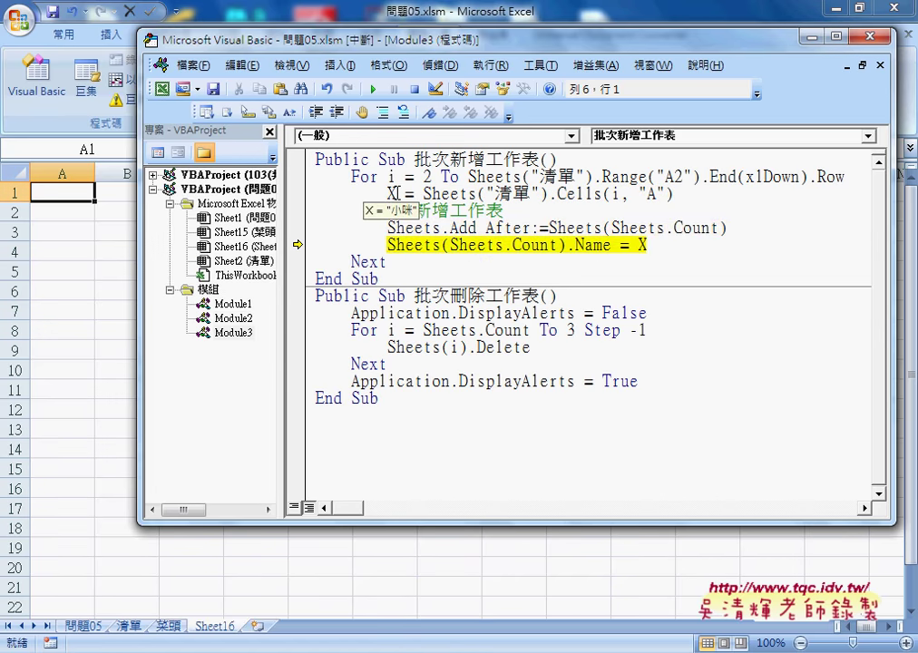
key(F8)
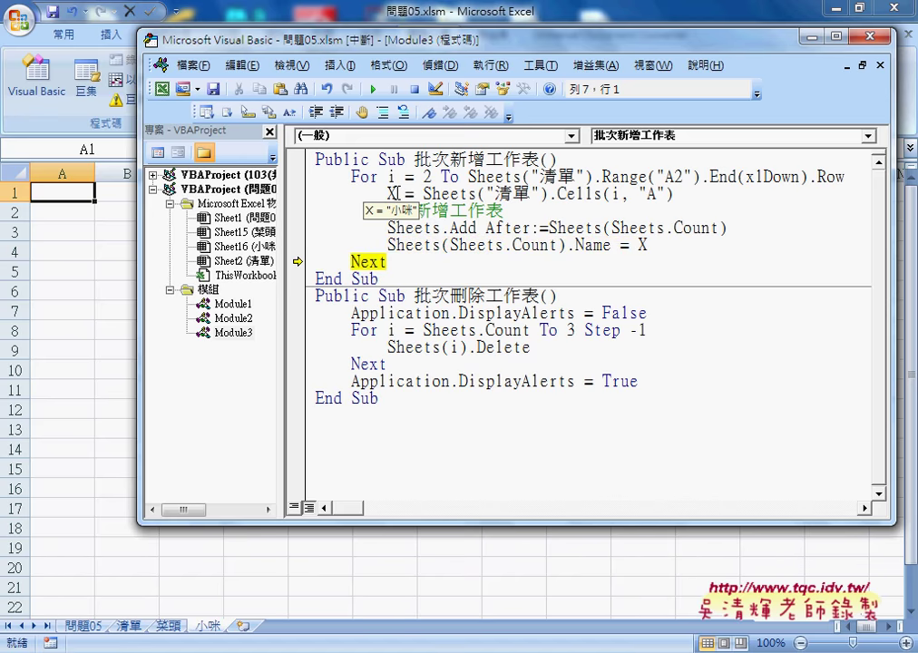
key(F8)
key(F8)
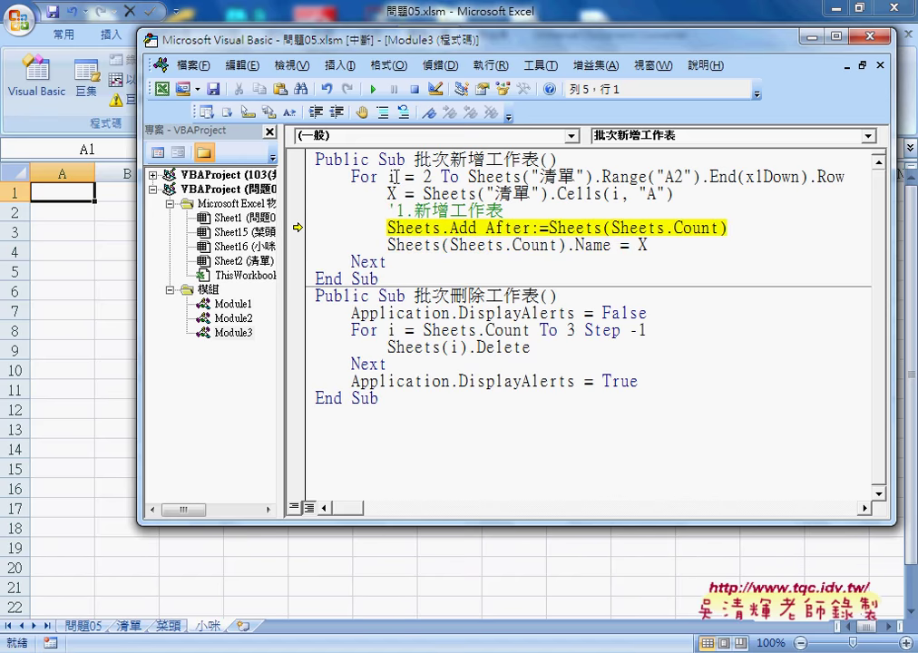
key(F5)
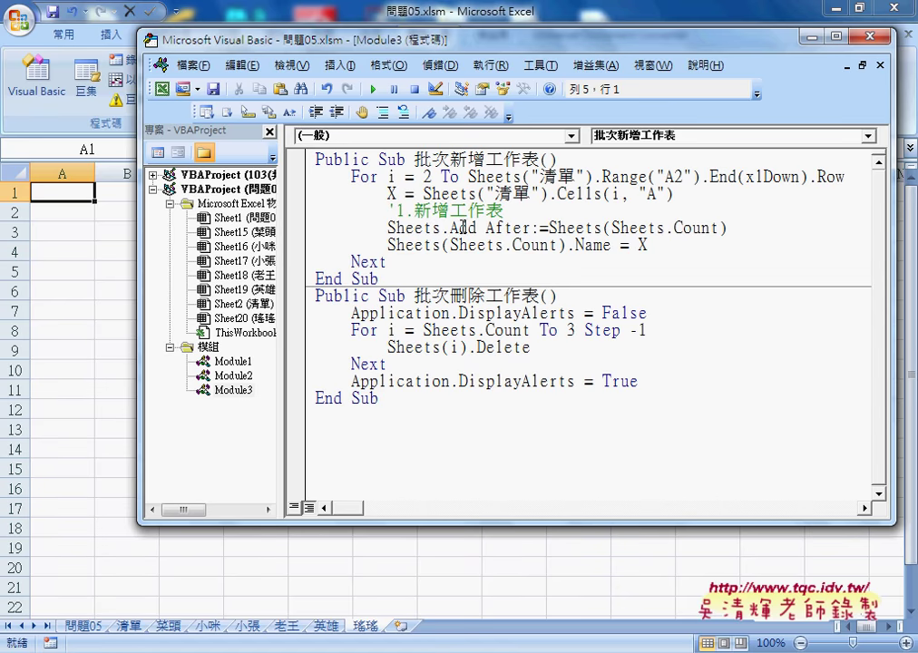
click(456, 348)
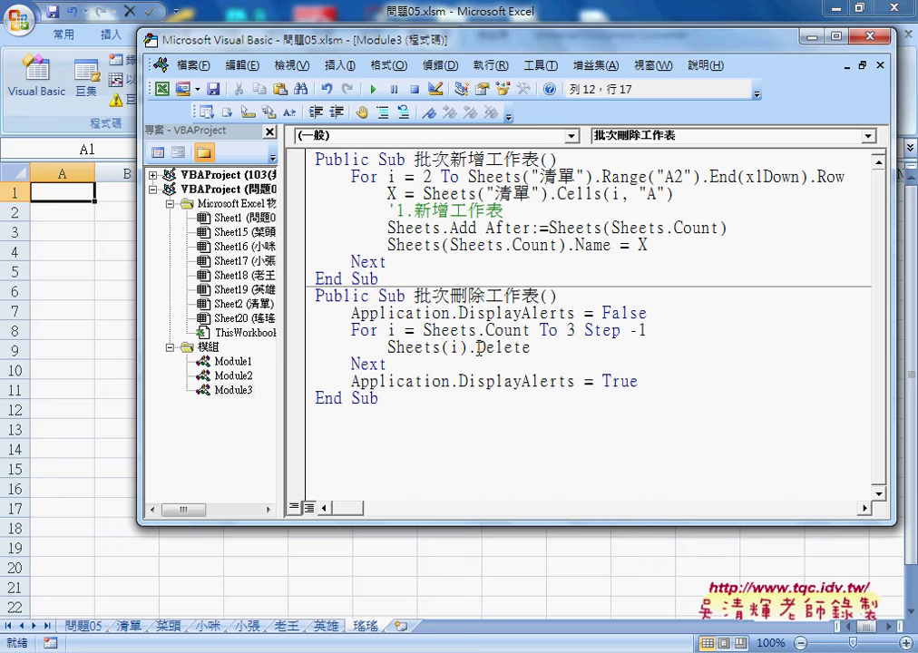
key(F8)
key(F8)
key(F8)
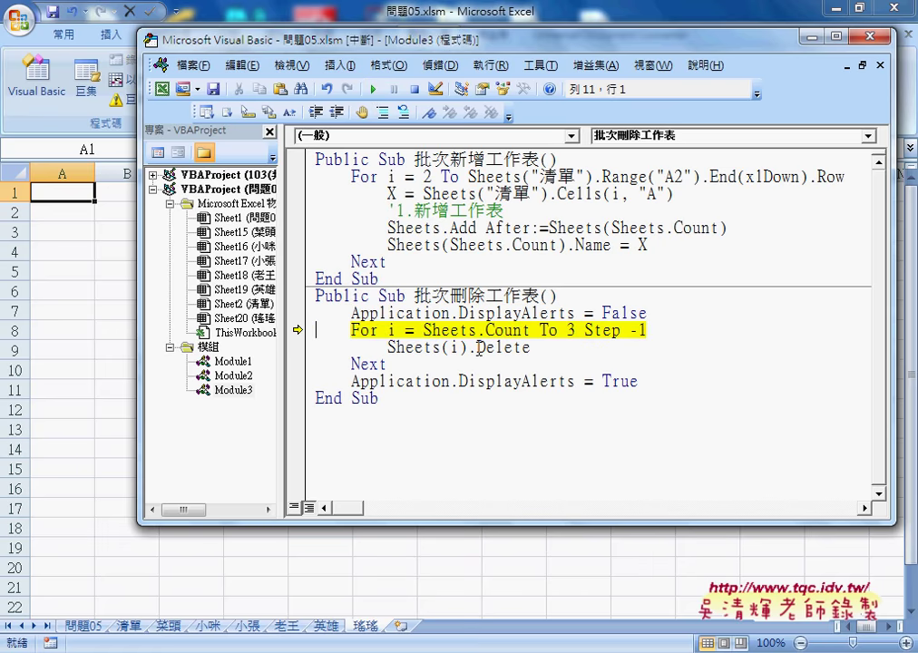
key(F8)
key(F8)
key(F8)
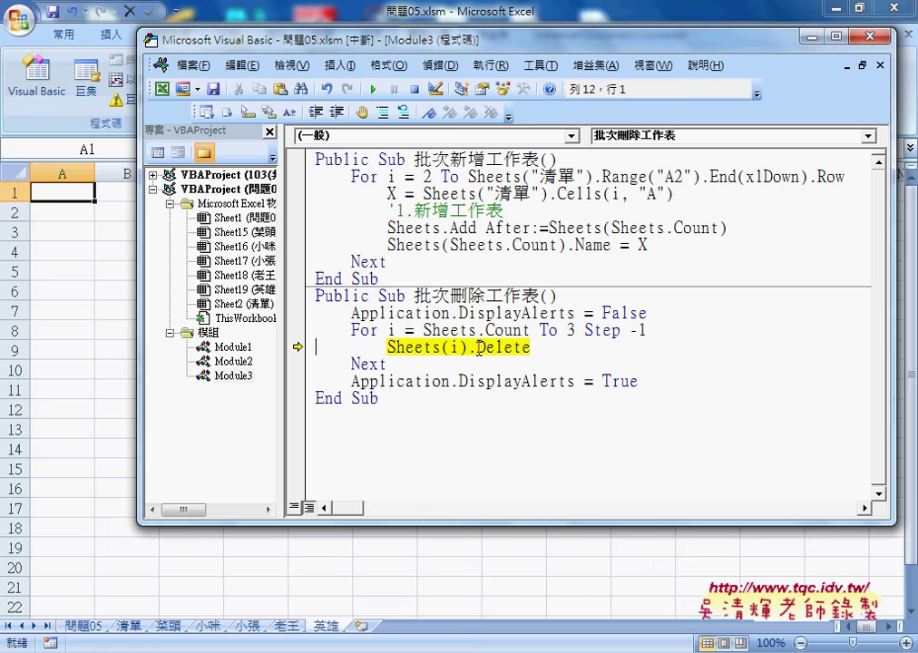
key(F8)
key(F8)
key(F8)
key(F8)
key(F8)
key(F8)
key(F8)
key(F8)
key(F8)
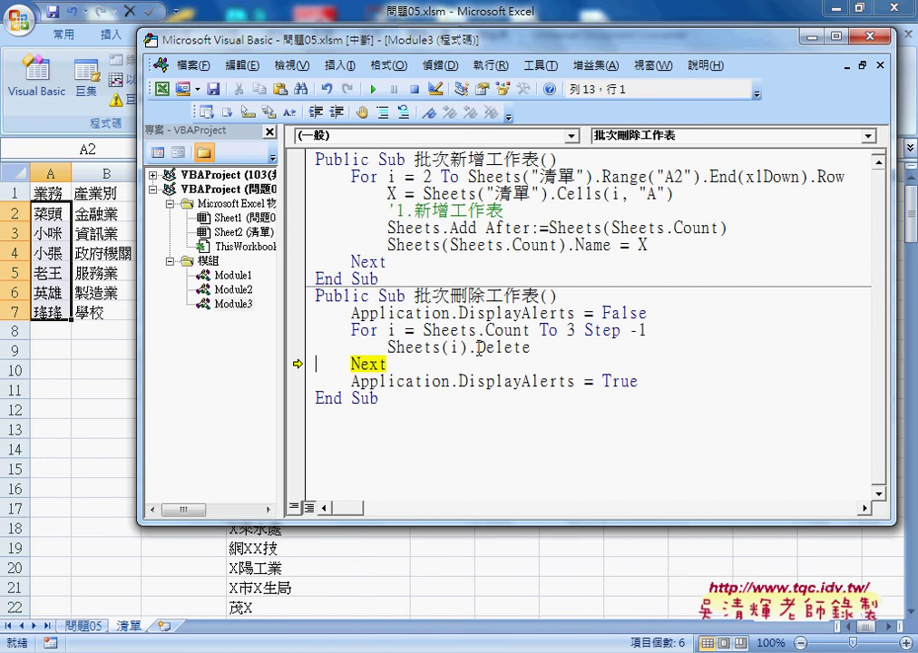
click(373, 89)
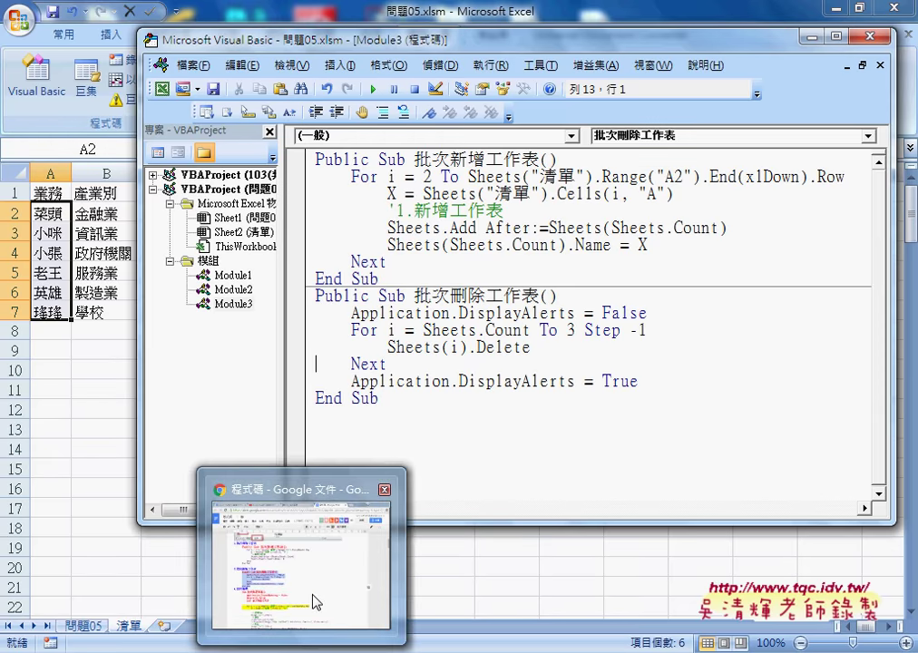
click(314, 601)
In the 程式碼 notes, select the 批次篩選 and 業務 parts of the filter macro's name
scroll(407, 434, down, 1)
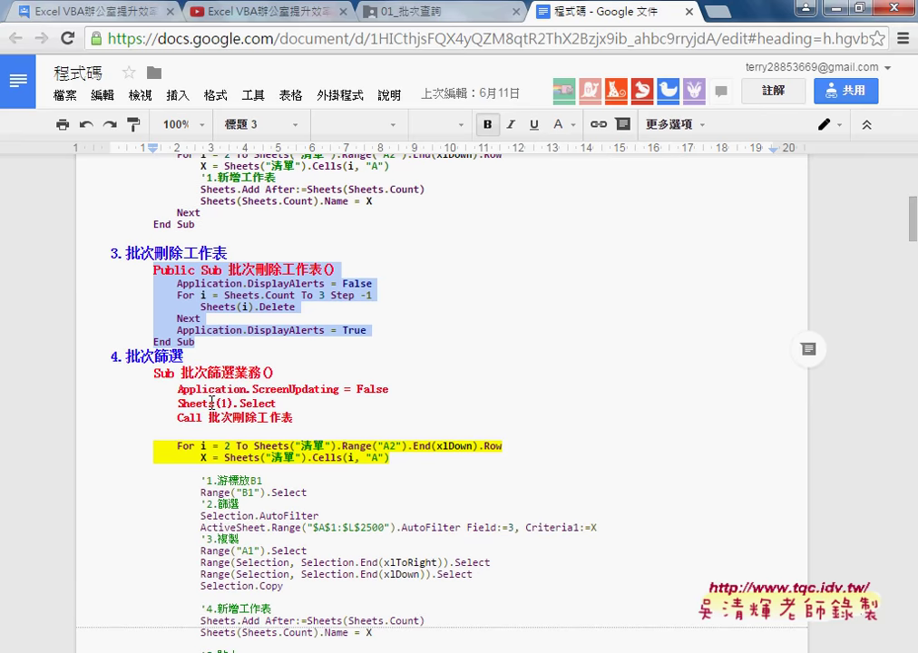
click(193, 396)
drag(181, 372, 234, 373)
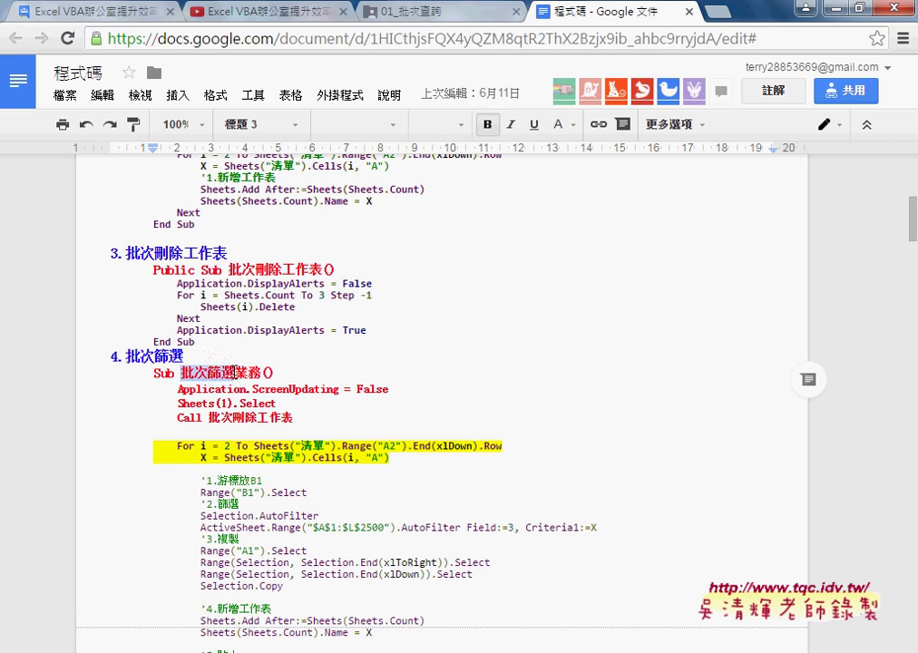
double_click(249, 373)
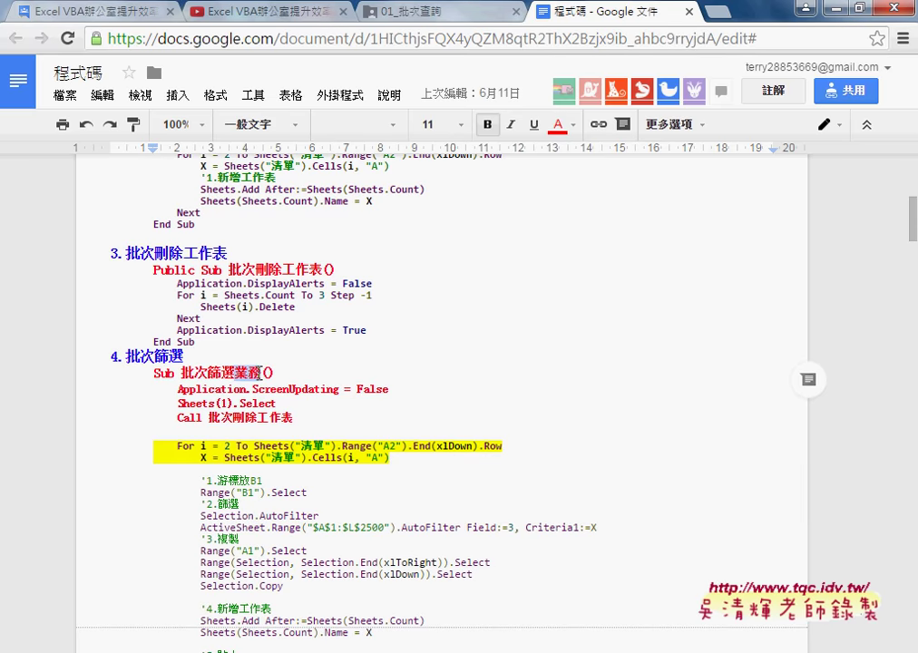
scroll(257, 372, up, 1)
scroll(259, 373, down, 5)
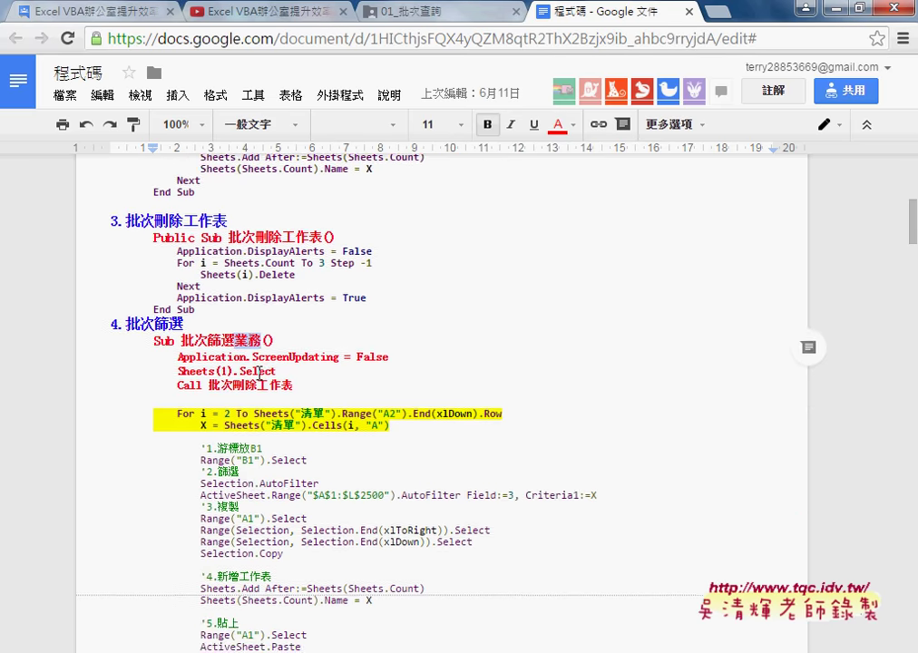
scroll(259, 372, up, 1)
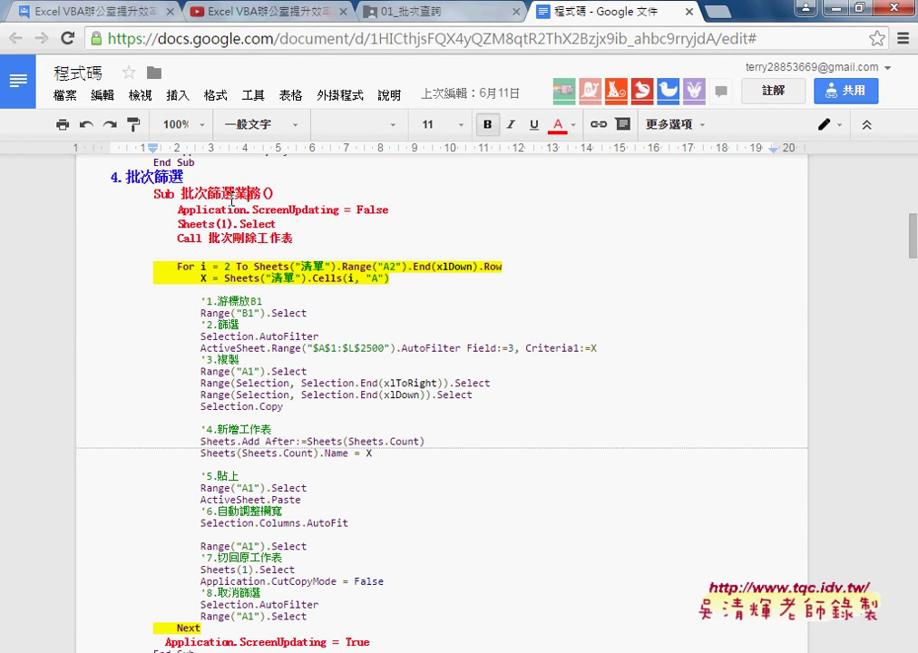
drag(207, 194, 256, 192)
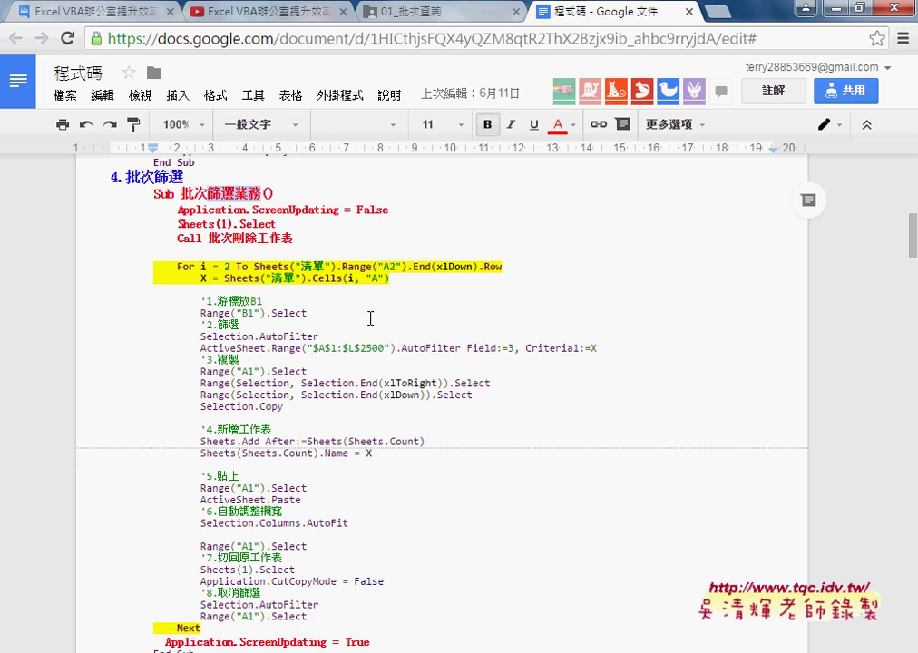
Select the highlighted For, X and Next loop lines, then go to the 01_批次查詢 Drive tab
scroll(399, 290, down, 2)
drag(399, 193, 163, 179)
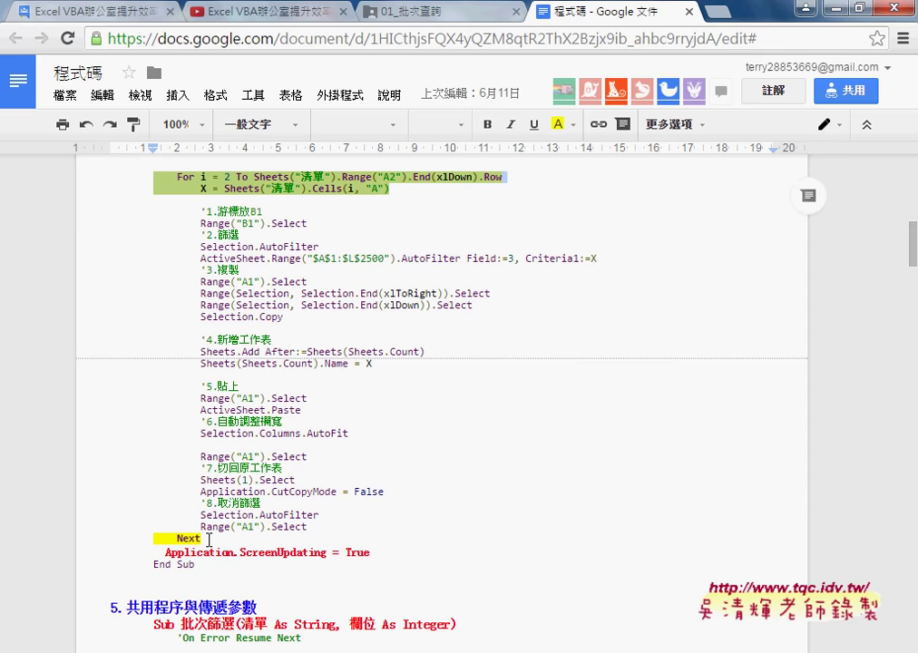
triple_click(171, 538)
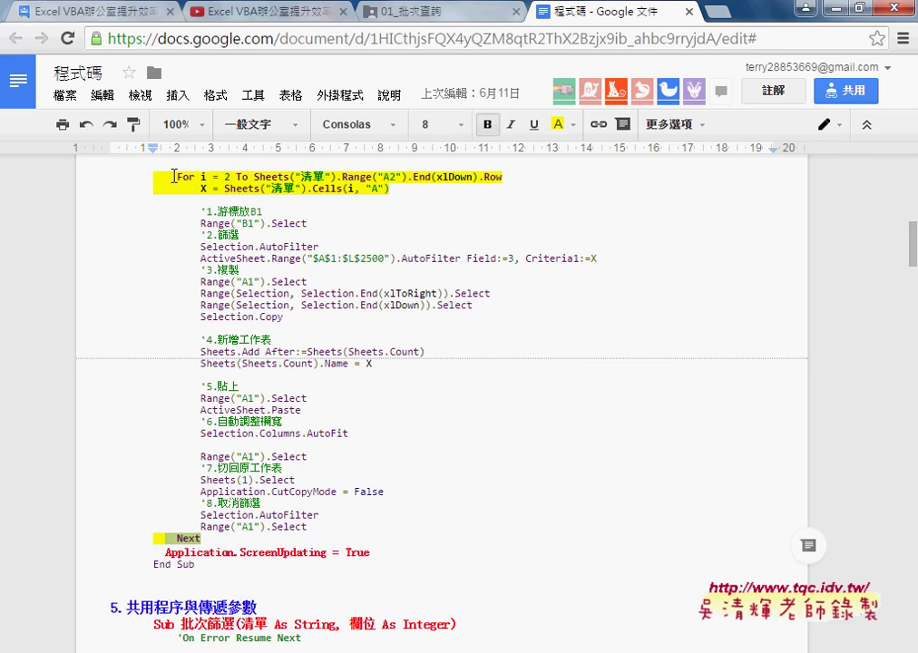
drag(174, 177, 393, 189)
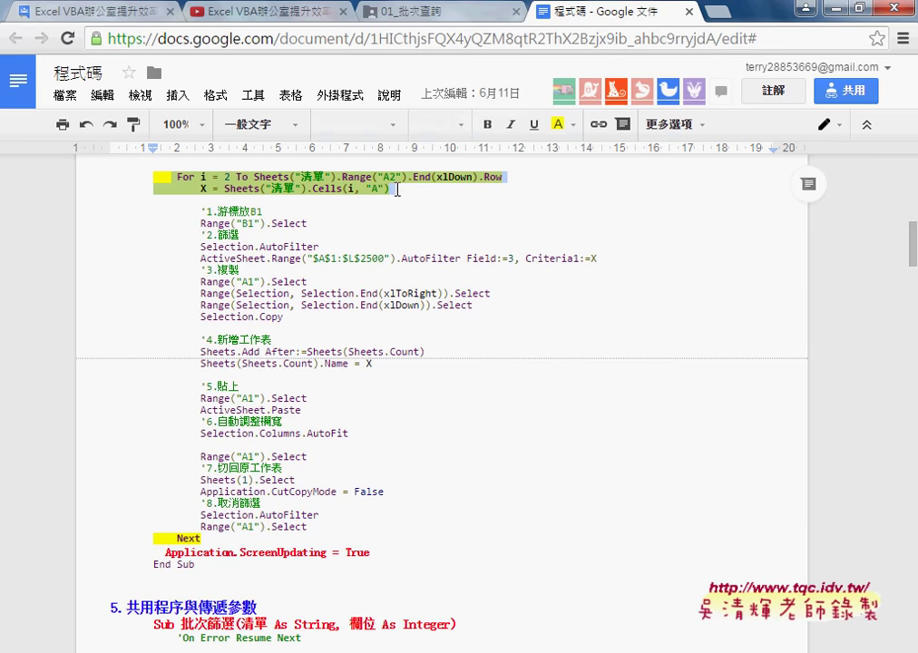
click(410, 7)
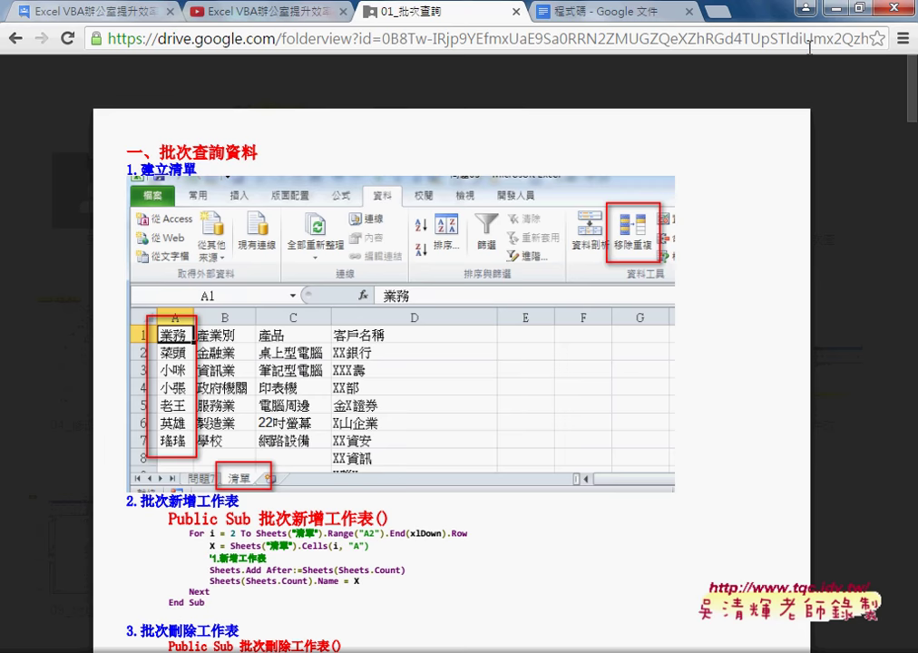
Close the image preview and navigate in Drive to the 問題05_資料查詢 folder
click(807, 78)
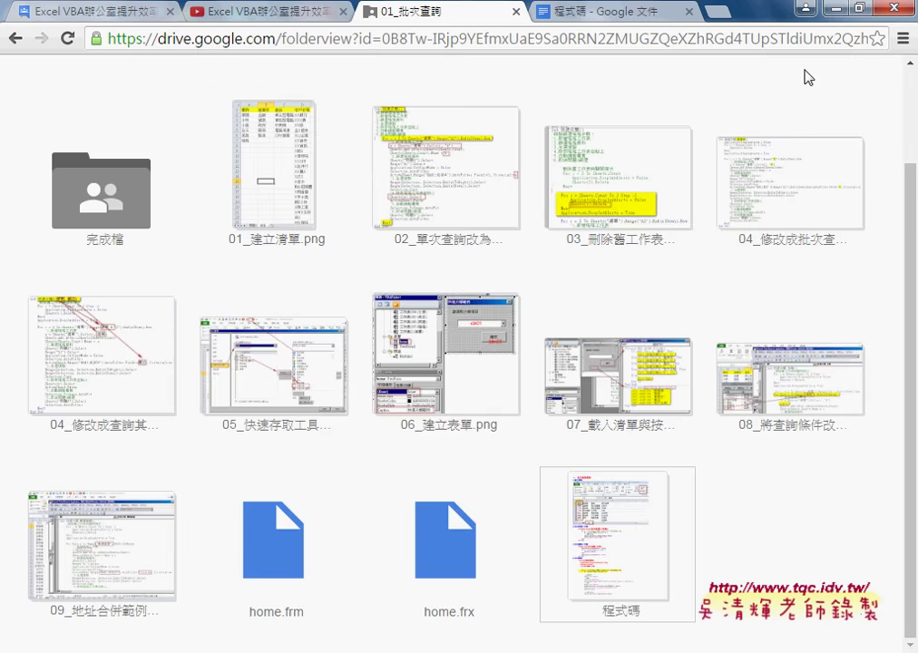
click(15, 39)
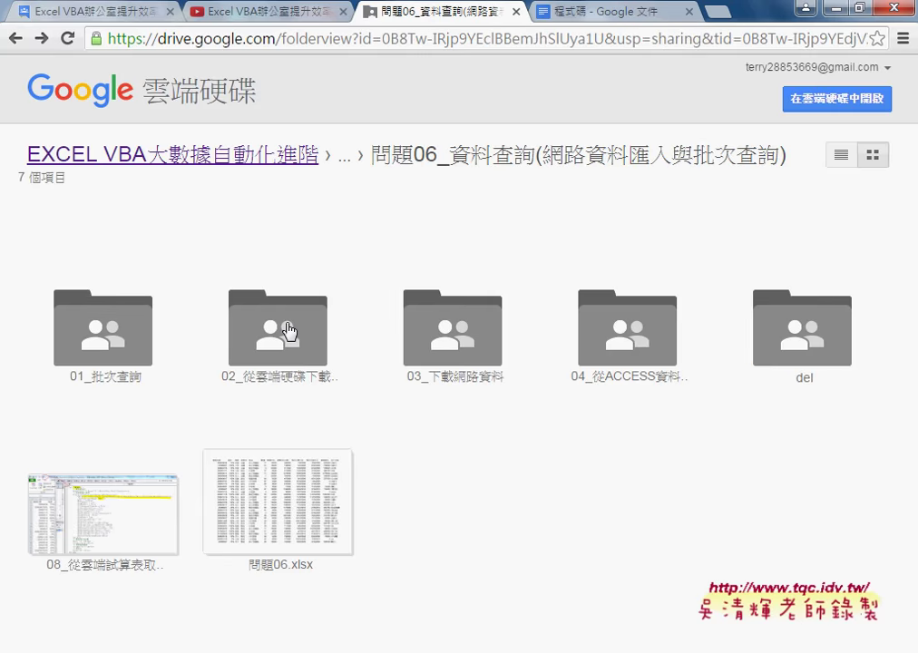
click(343, 155)
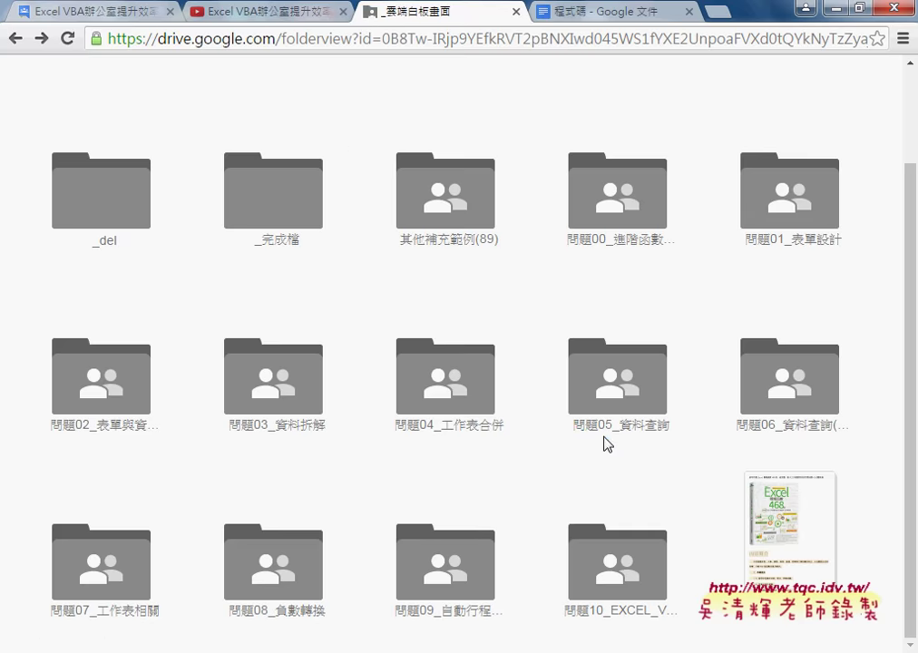
click(609, 433)
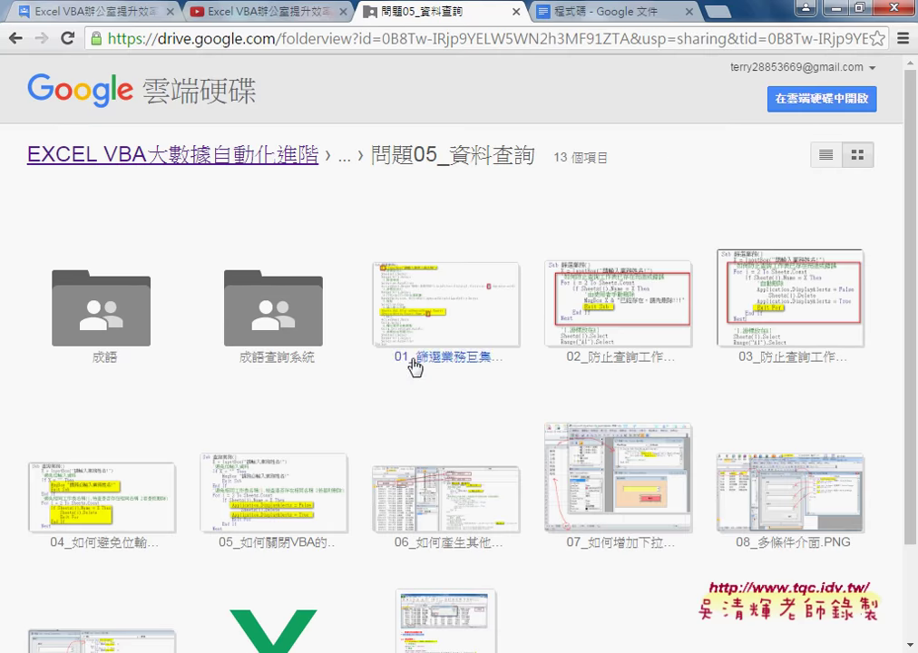
Open the 程式碼 document from that folder in its own Google Docs tab
scroll(391, 381, down, 2)
click(442, 531)
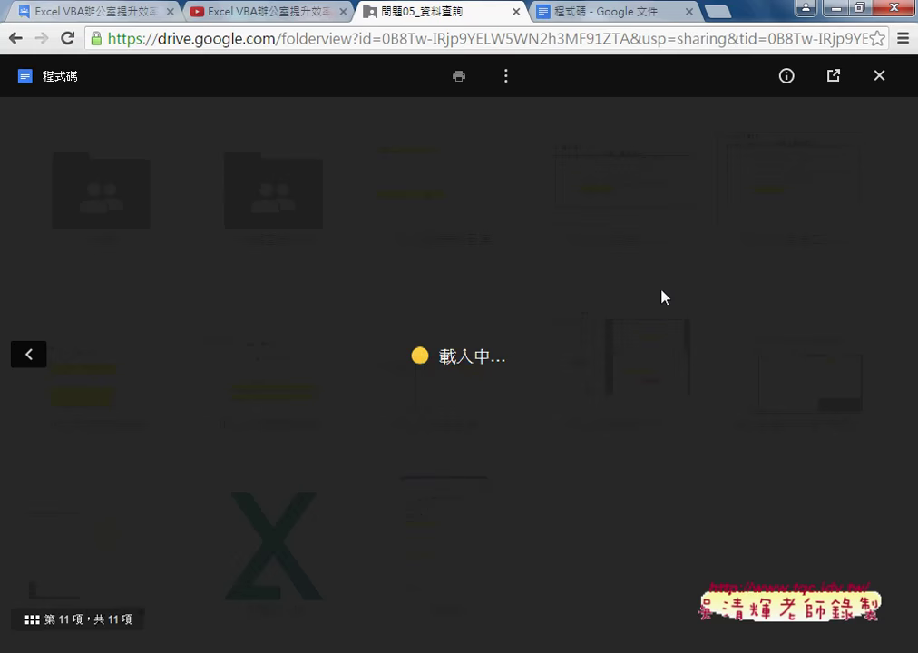
click(832, 80)
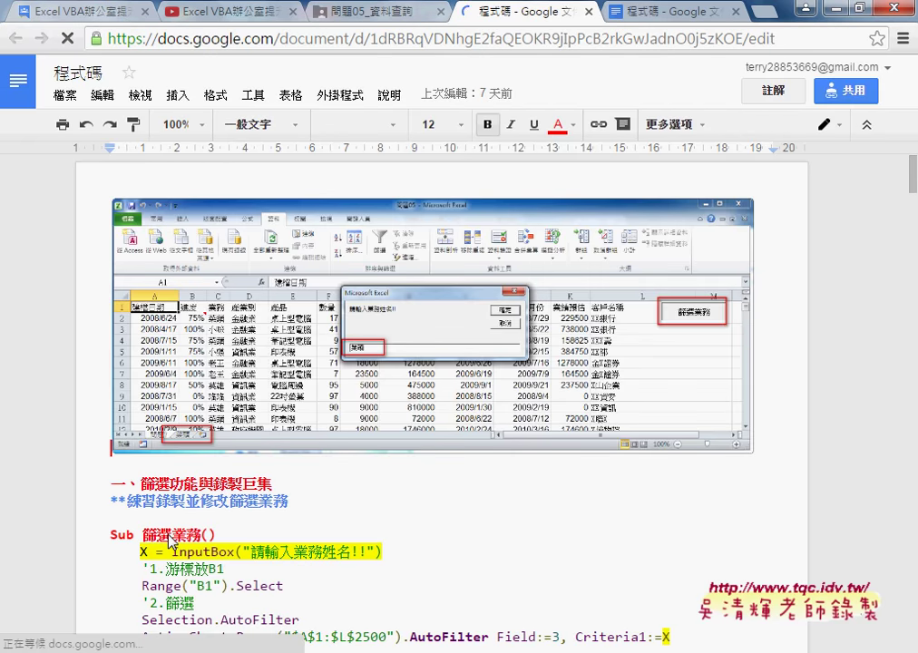
Scroll through the 程式碼 document to locate the 篩選業務 macro code
scroll(242, 397, down, 3)
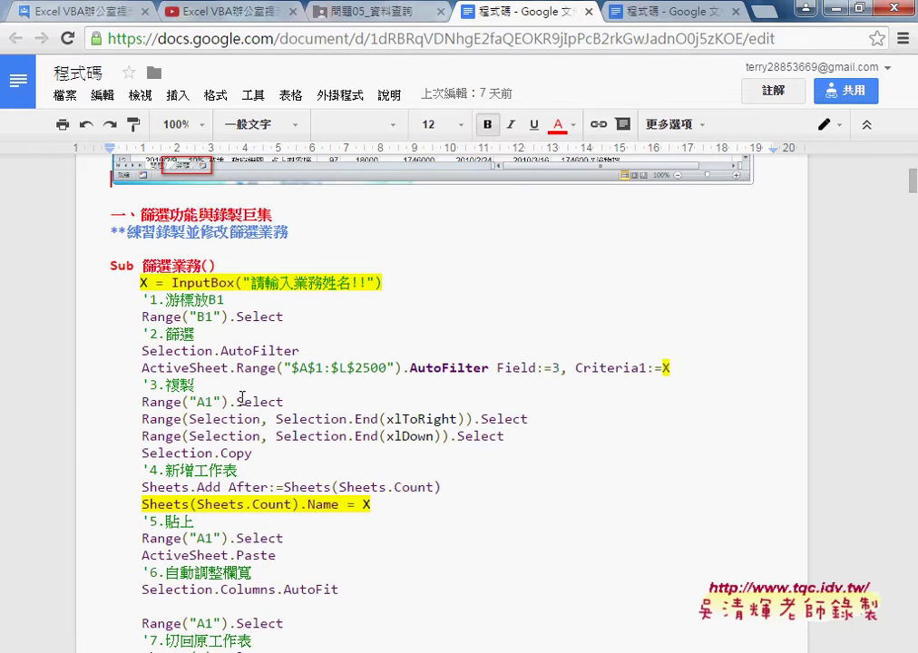
scroll(243, 400, down, 2)
scroll(243, 401, down, 2)
scroll(243, 400, down, 3)
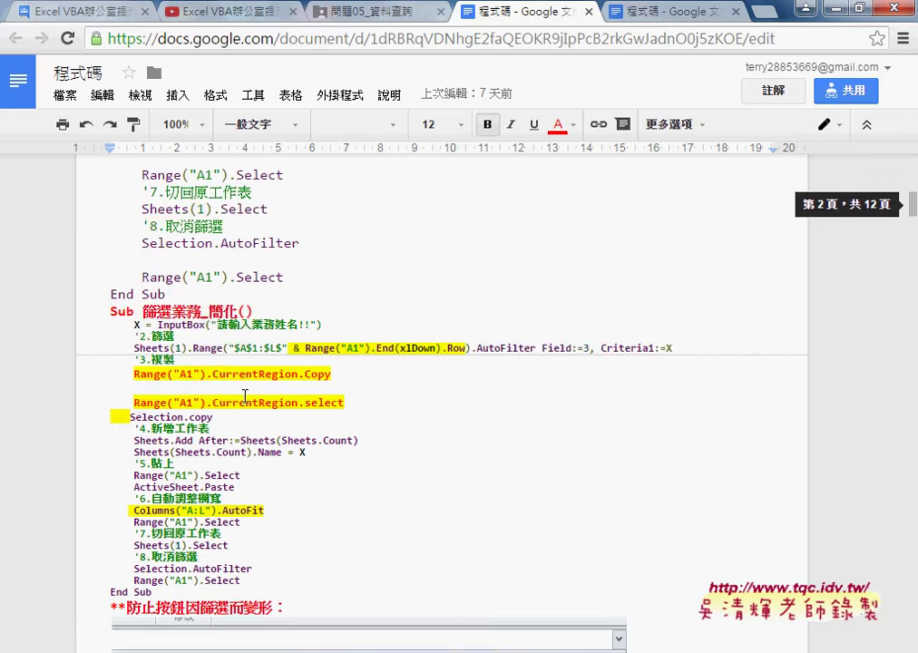
scroll(243, 397, down, 1)
scroll(243, 397, down, 3)
scroll(243, 396, down, 1)
scroll(243, 397, down, 2)
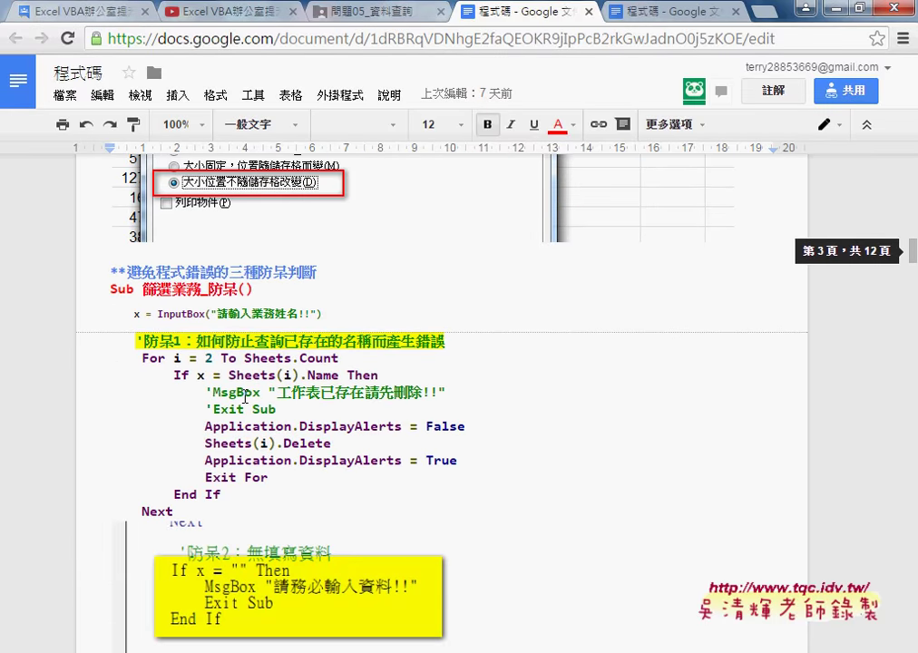
scroll(242, 395, down, 5)
scroll(243, 395, down, 1)
scroll(242, 394, down, 3)
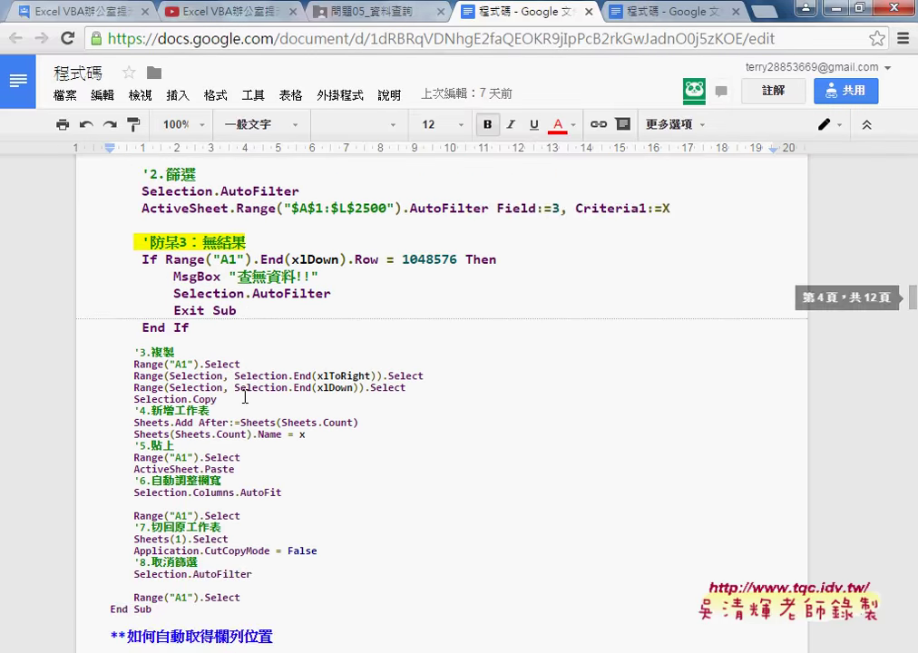
scroll(245, 393, up, 2)
scroll(245, 393, up, 3)
scroll(245, 393, up, 3)
scroll(245, 392, up, 1)
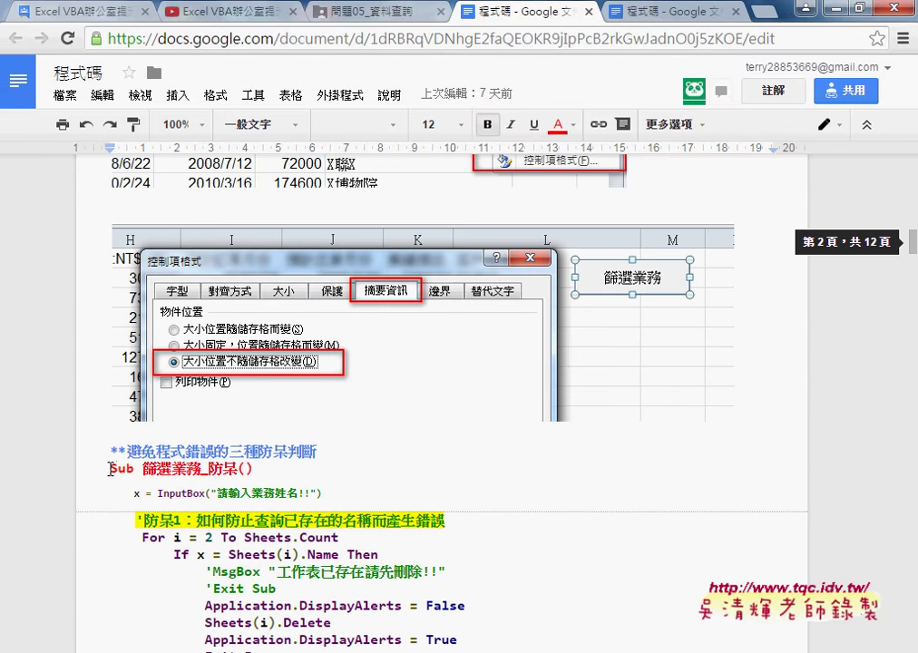
drag(143, 469, 197, 469)
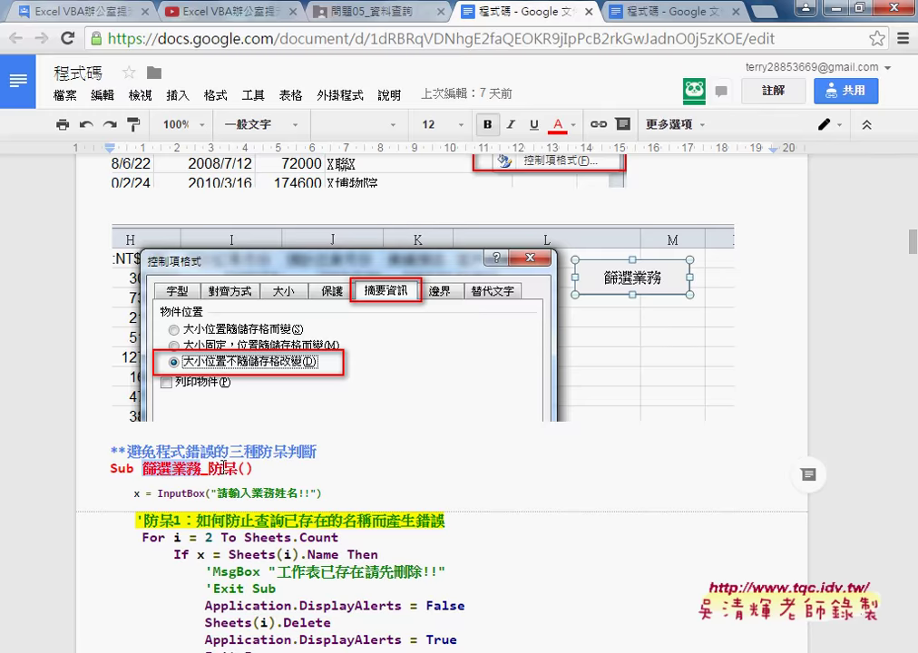
scroll(245, 468, down, 1)
scroll(244, 468, down, 7)
scroll(244, 468, down, 5)
scroll(244, 468, up, 2)
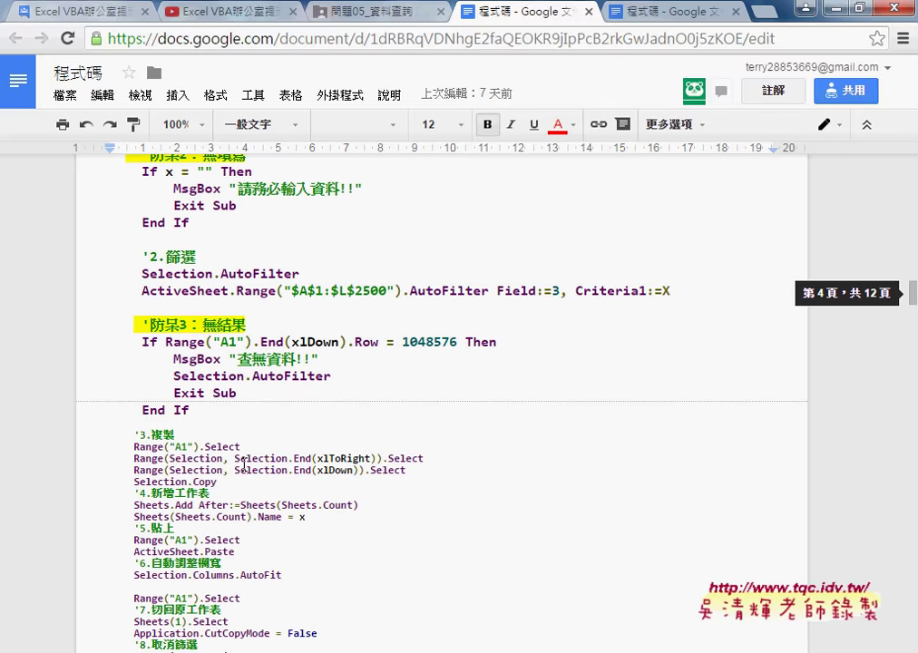
scroll(243, 468, down, 3)
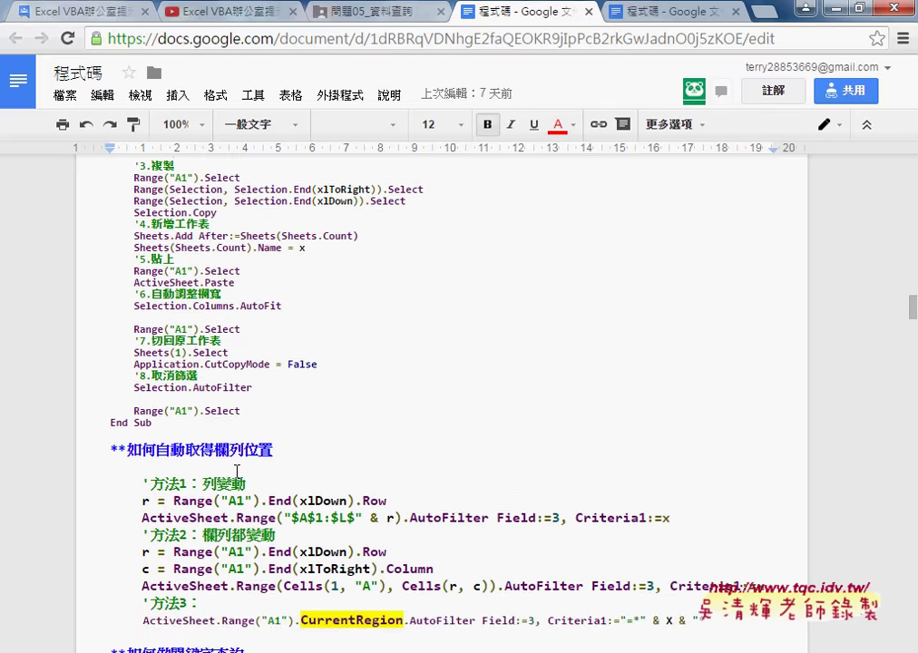
Extend a first selection of the macro code down through End Sub
shift+click(179, 430)
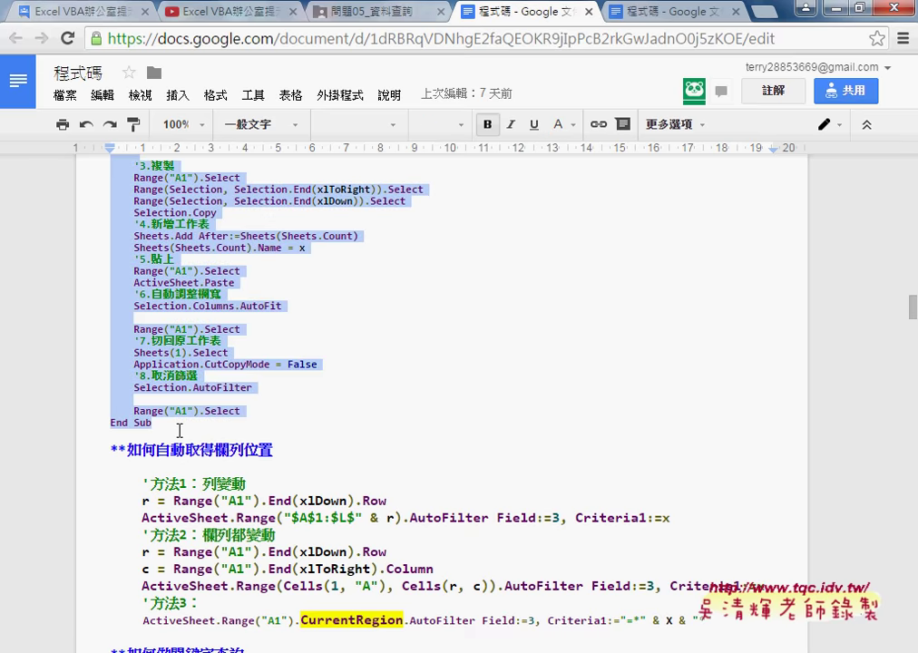
scroll(261, 439, up, 5)
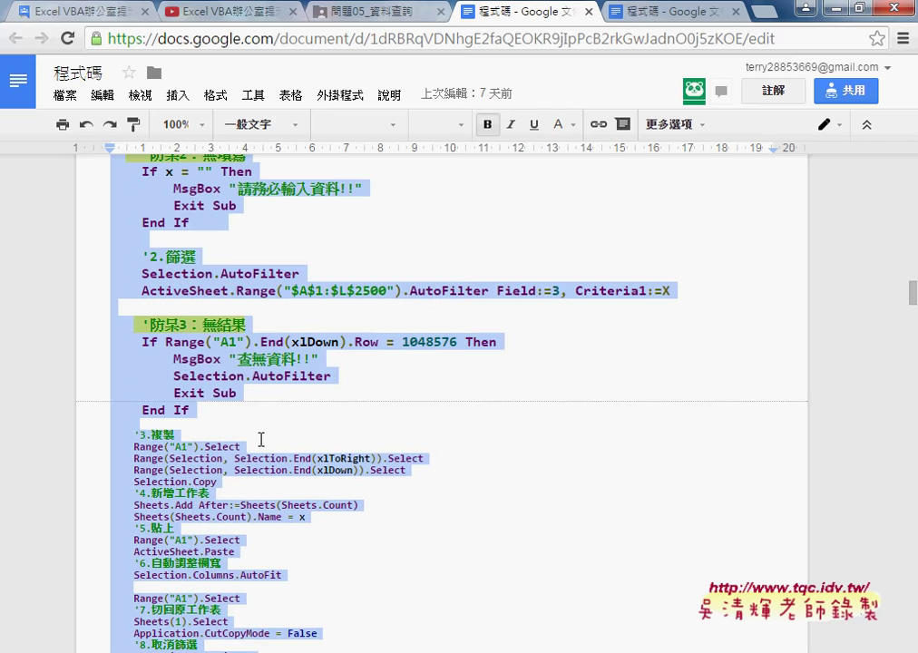
drag(261, 436, 211, 286)
scroll(262, 440, up, 3)
scroll(261, 439, up, 1)
scroll(261, 439, up, 3)
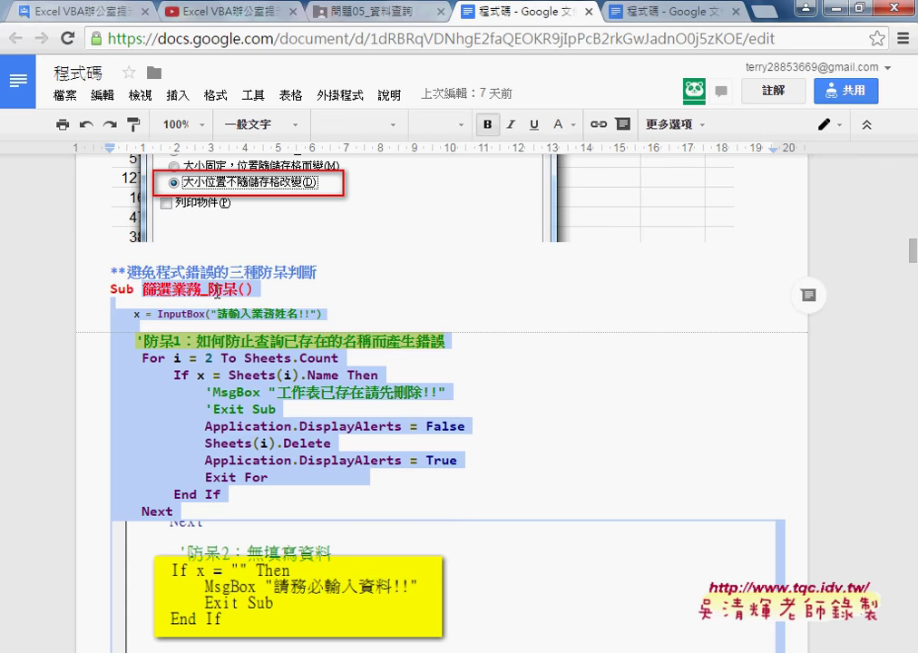
Reselect the code from Sub 篩選業務() through its final Range("A1").Select
click(216, 292)
scroll(254, 313, up, 2)
scroll(263, 318, up, 4)
scroll(271, 324, up, 5)
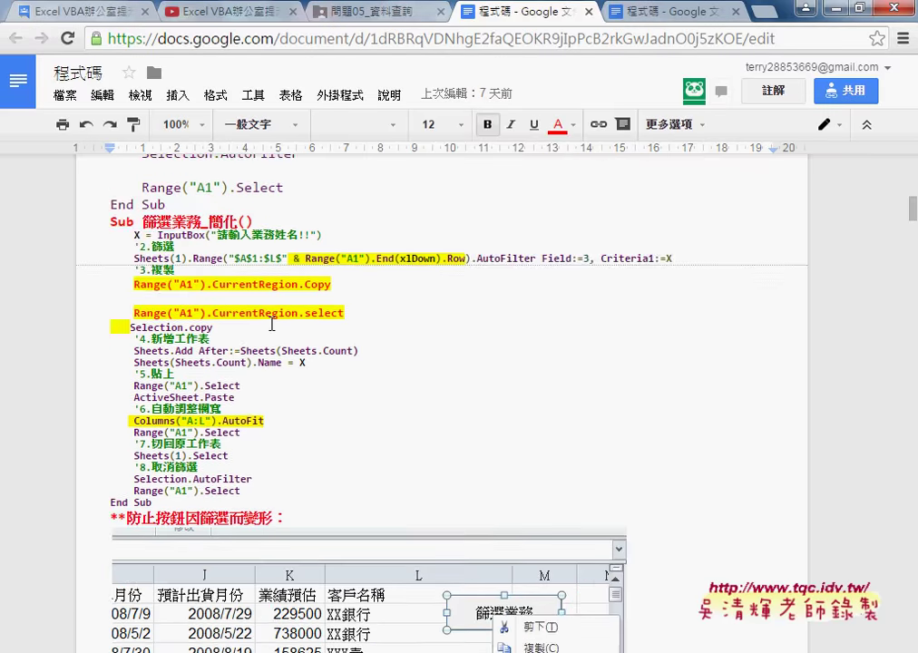
scroll(271, 324, up, 2)
scroll(272, 324, up, 2)
scroll(271, 324, up, 1)
scroll(271, 324, up, 2)
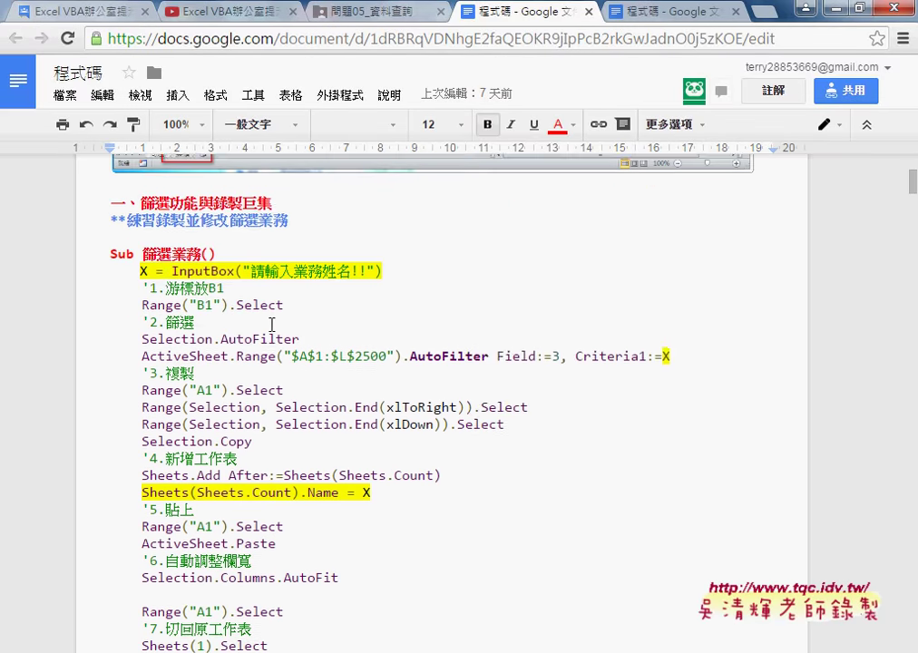
scroll(262, 391, down, 3)
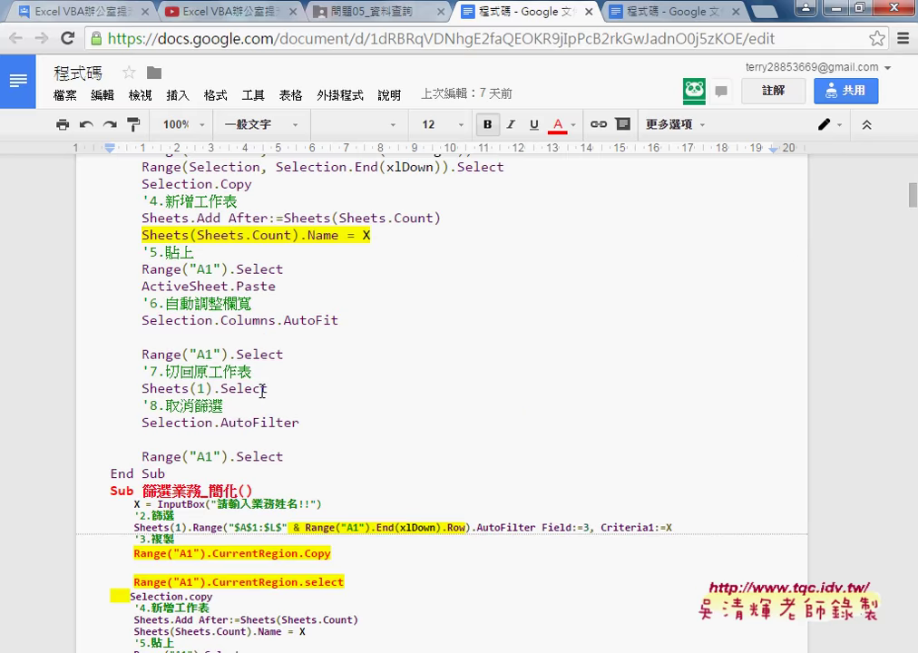
shift+click(179, 476)
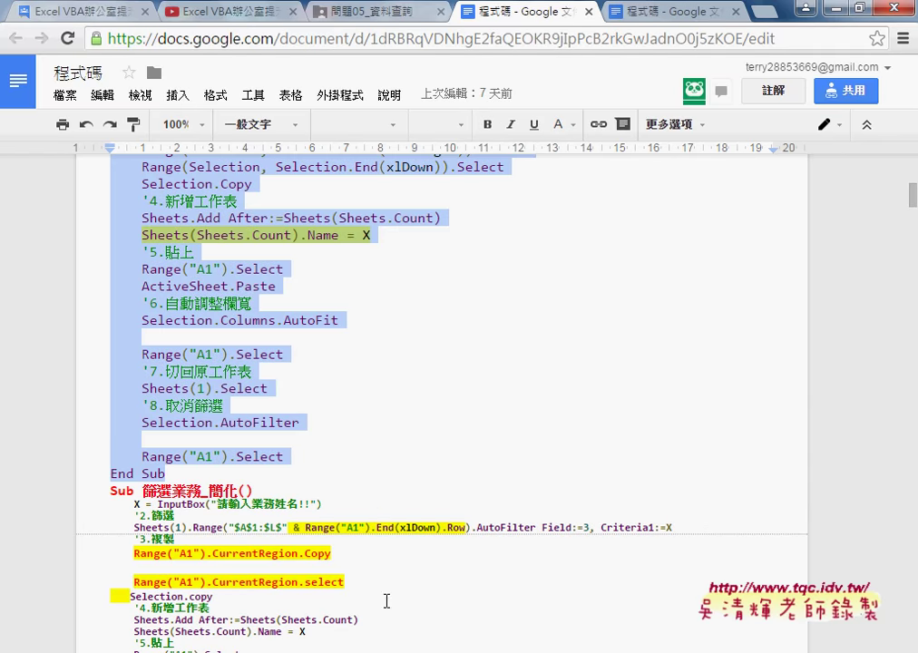
click(365, 649)
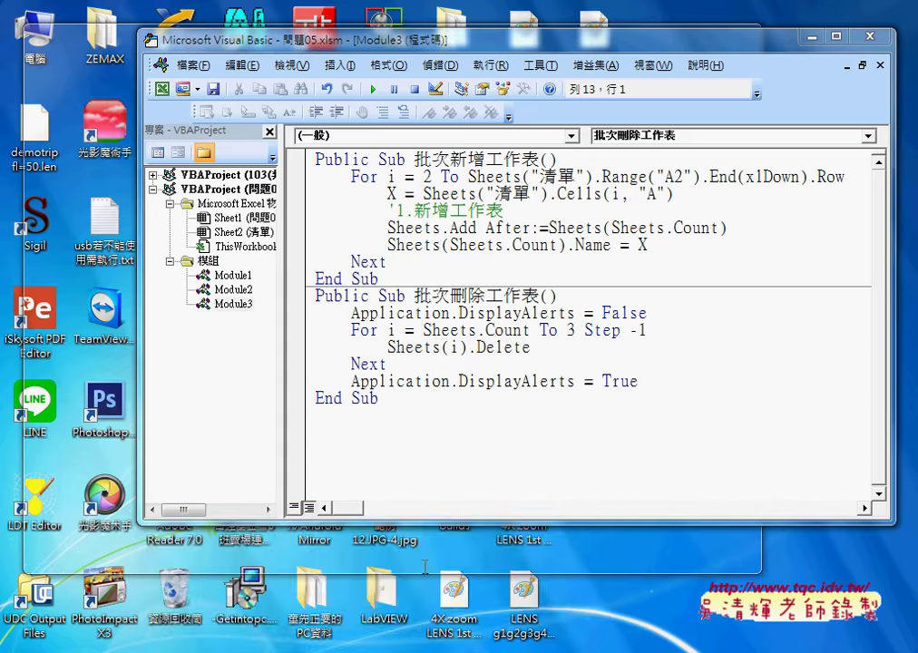
Paste the copied 篩選業務 macro into Module3 of the 問題05.xlsm VBA editor
click(427, 567)
right_click(355, 442)
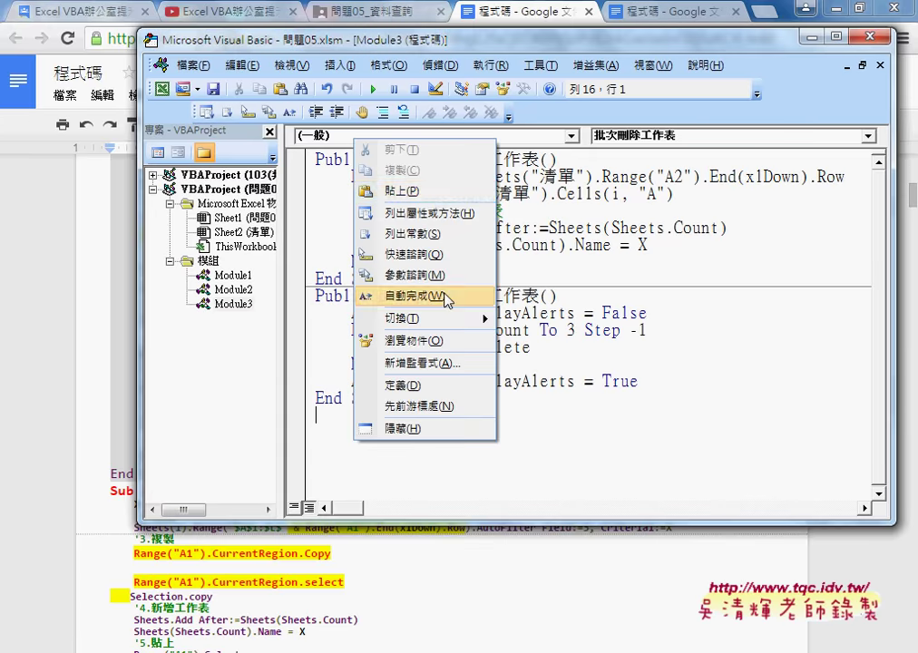
click(443, 132)
scroll(452, 333, up, 3)
scroll(451, 333, up, 3)
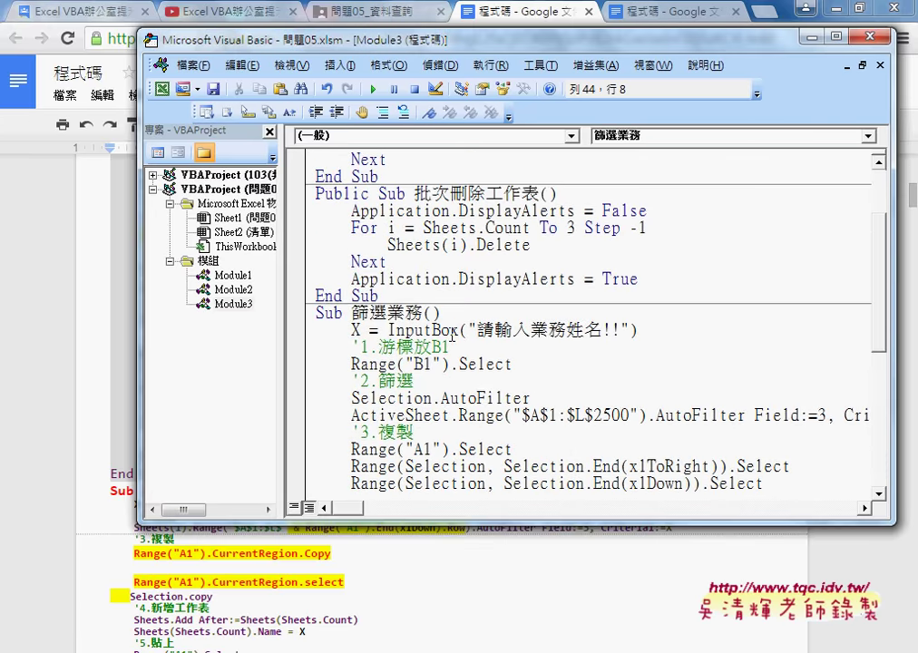
Rename the pasted macro to 批次篩選業務 by copying 批次 from 批次刪除工作表
drag(351, 313, 422, 313)
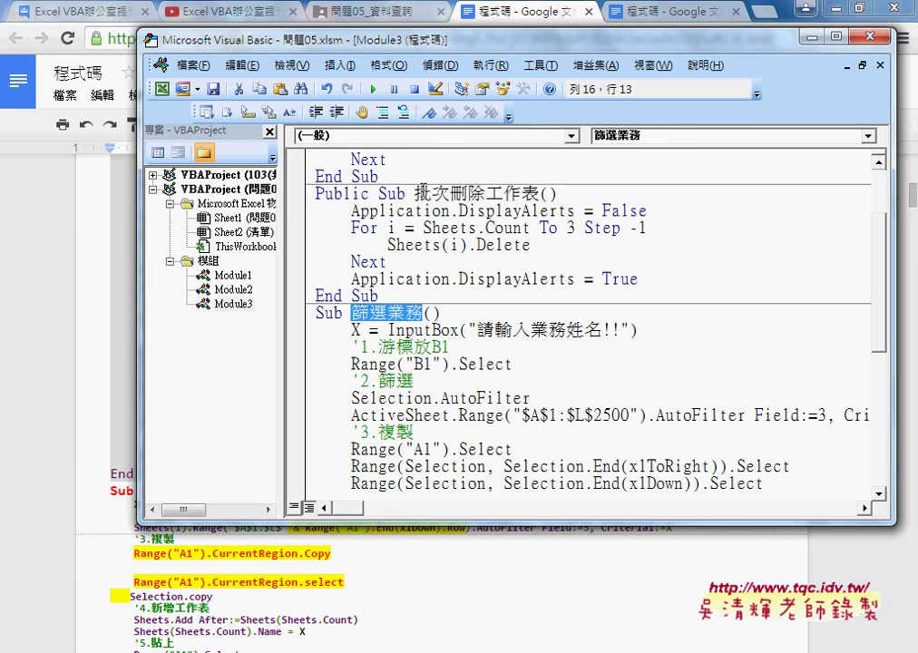
drag(414, 193, 449, 193)
key(ctrl+c)
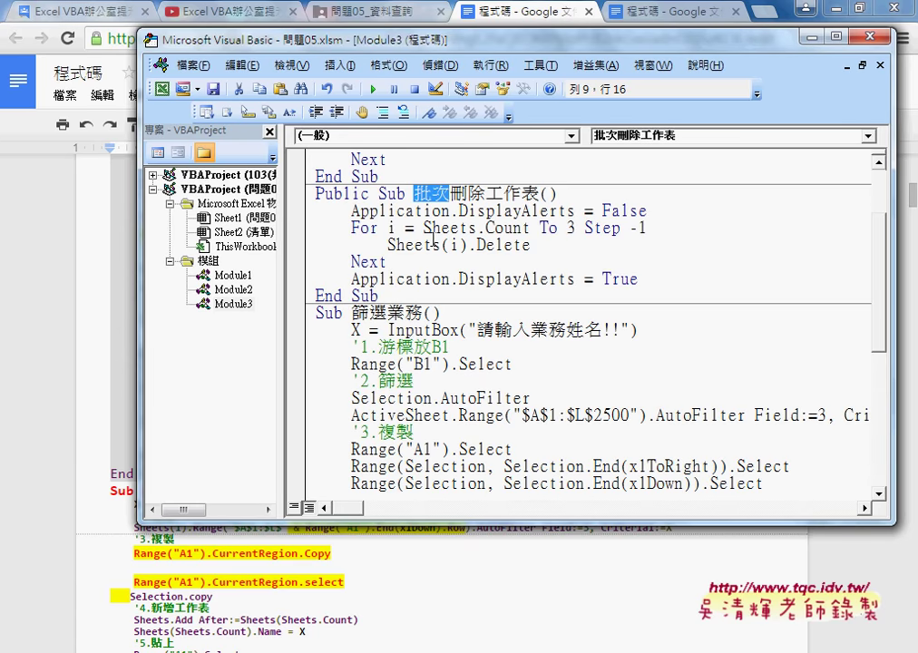
click(352, 313)
key(ctrl+v)
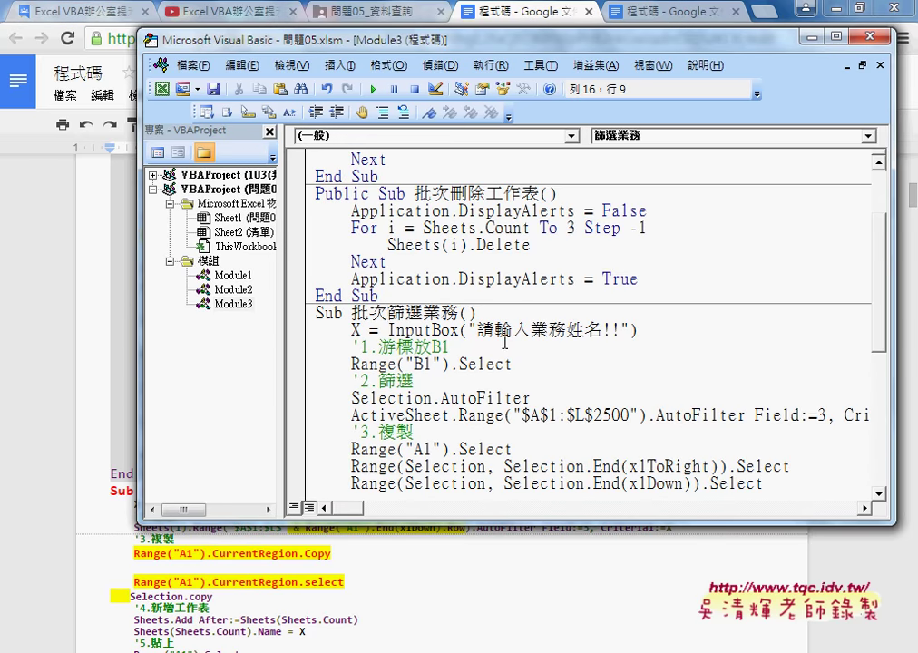
Maximize the VBA editor and review the new macro name and the salesperson InputBox prompt
scroll(634, 345, up, 1)
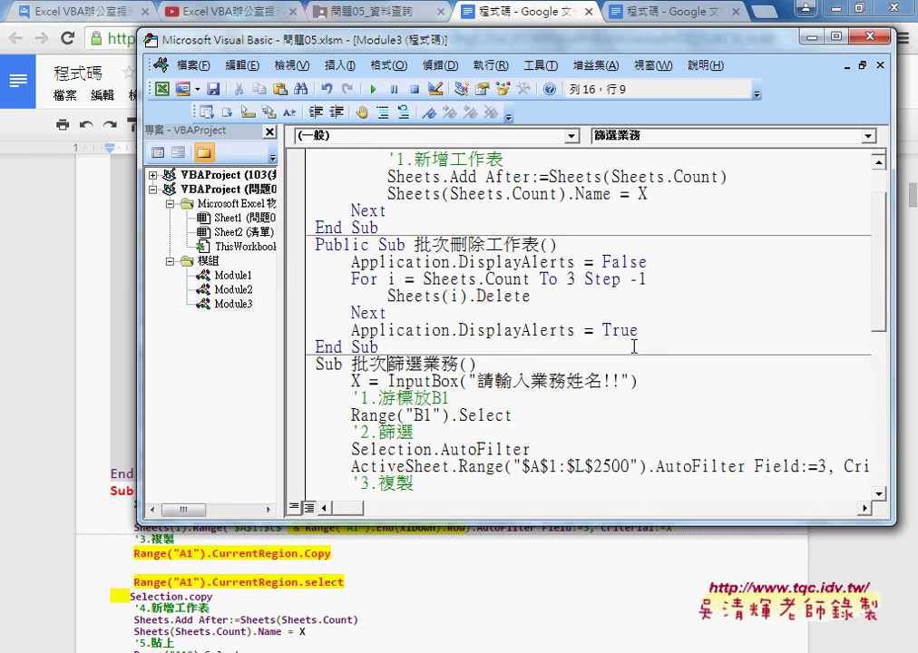
double_click(496, 36)
scroll(523, 260, up, 1)
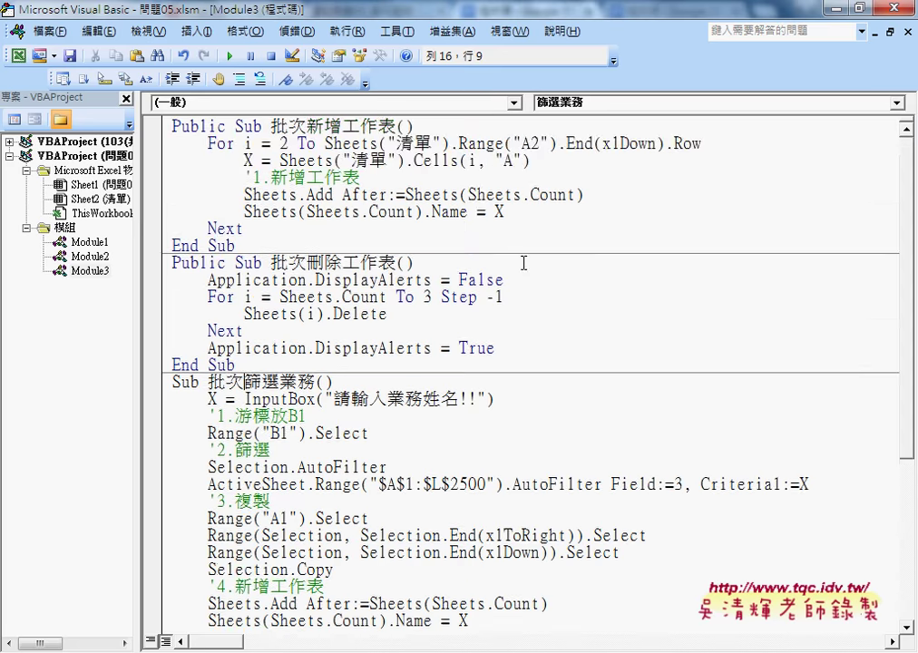
key(shift+Left)
key(shift+Left)
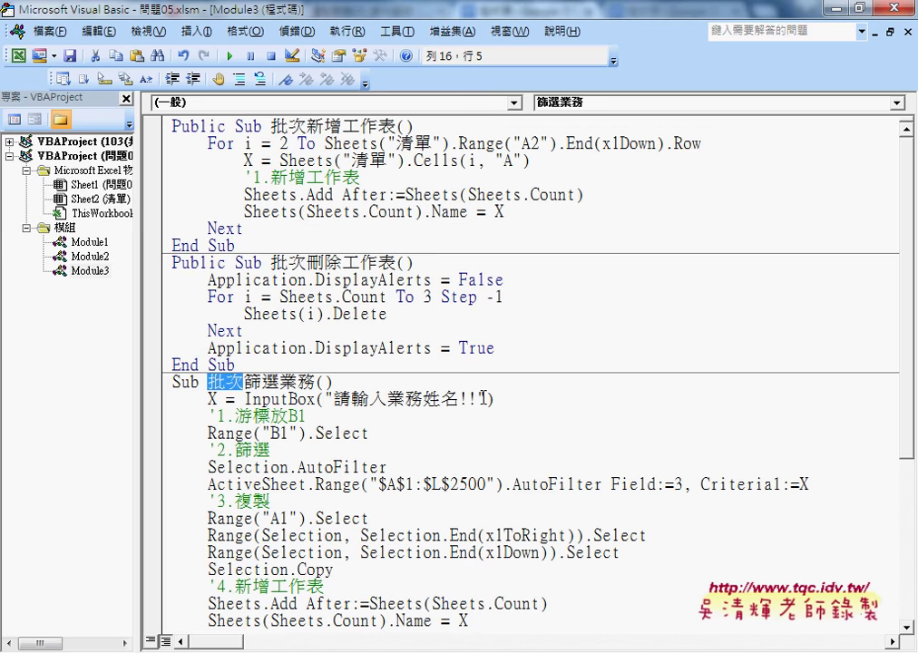
drag(243, 399, 485, 399)
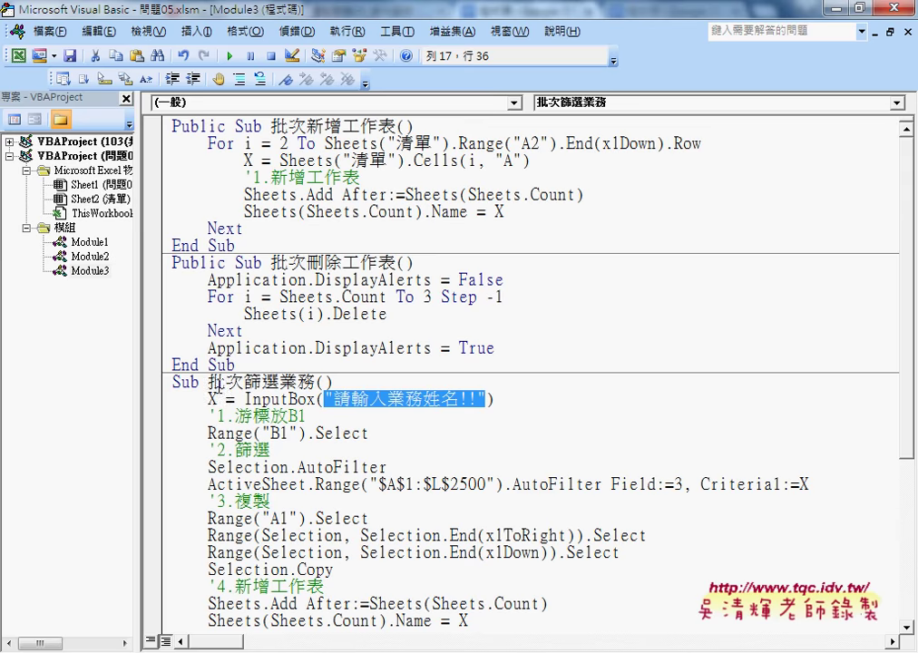
drag(208, 382, 243, 382)
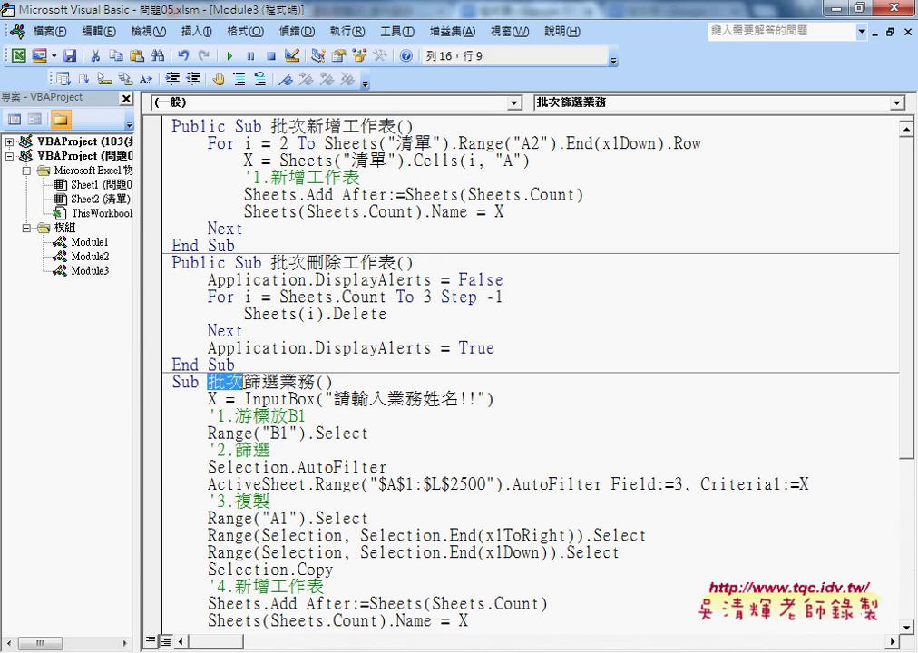